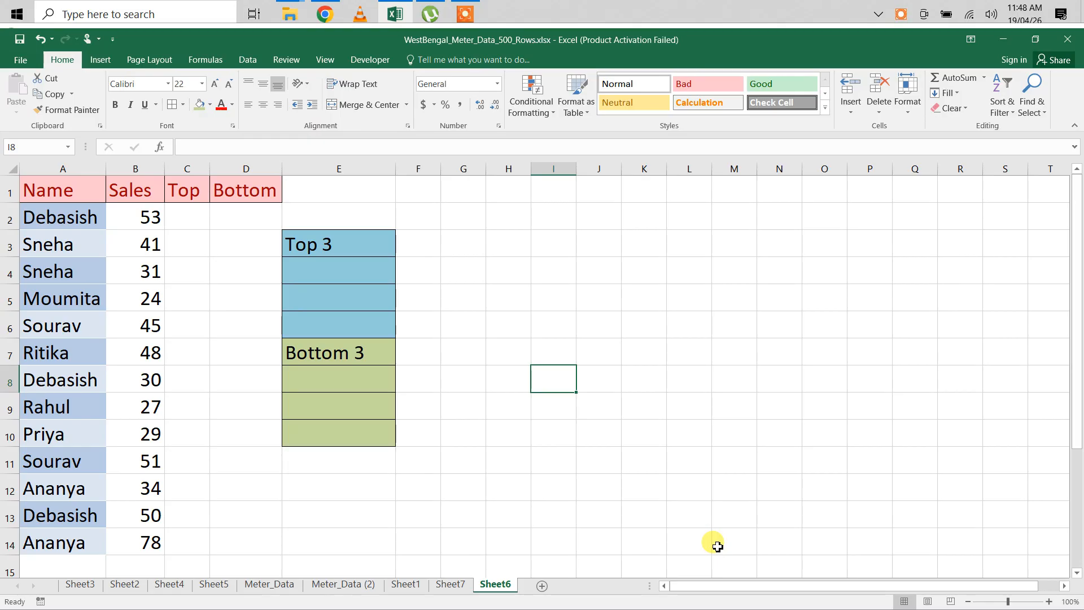
# Step: Enter the formula =MIN(B2:B14) in cell C2 under the Top heading
pyautogui.click(186, 219)
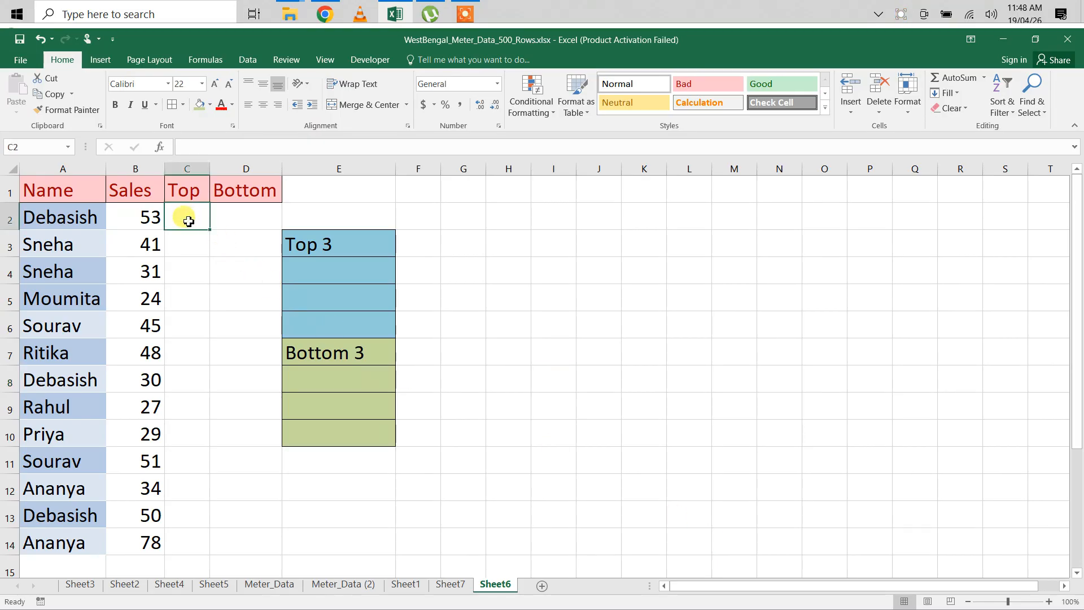
pyautogui.write('=min')
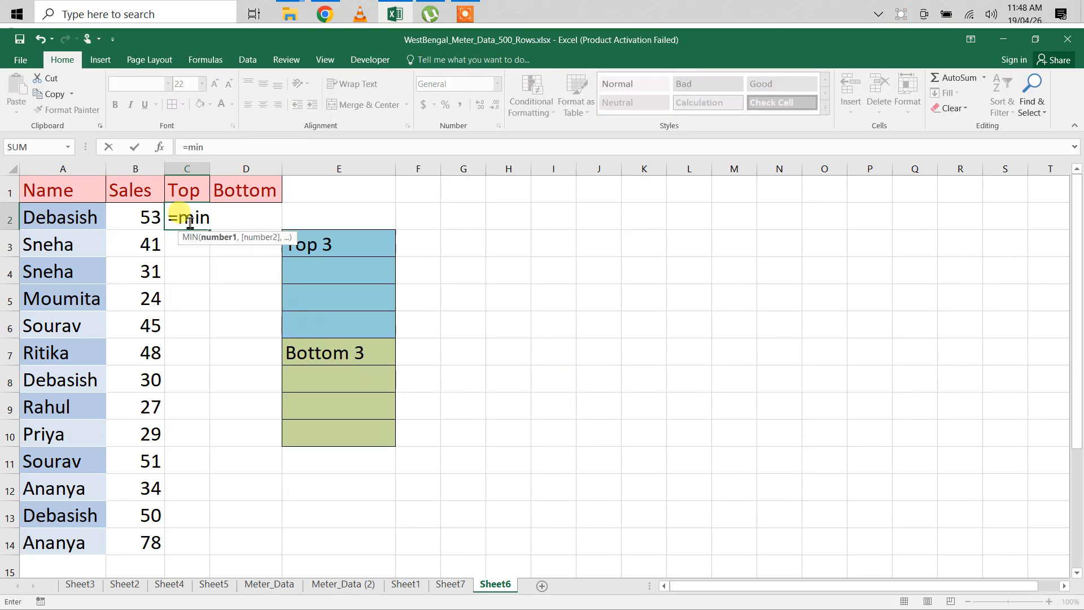
pyautogui.press('Tab')
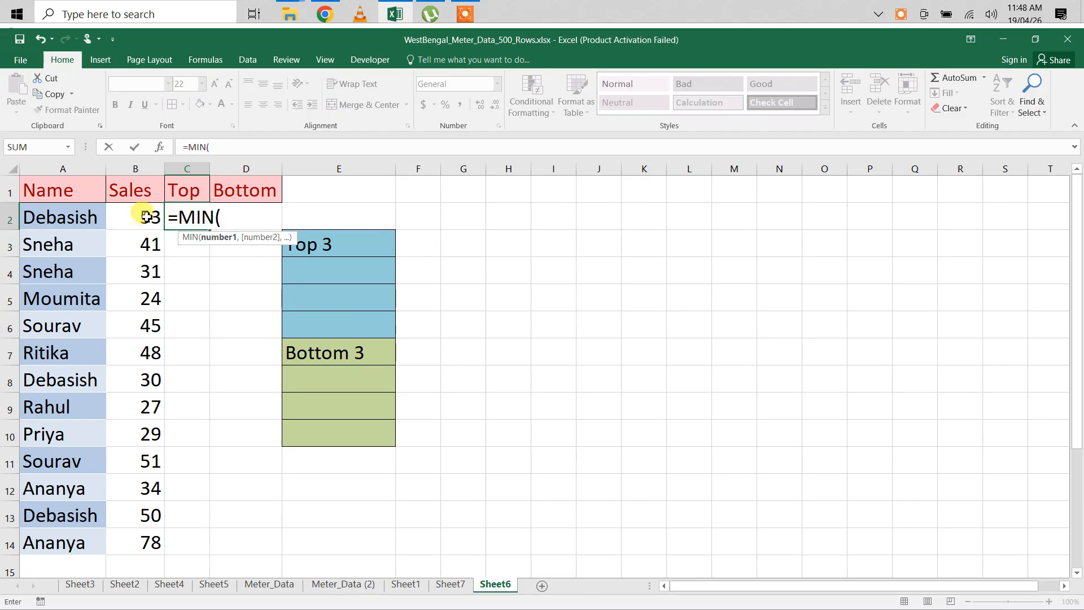
pyautogui.moveTo(147, 217); pyautogui.dragTo(148, 535)
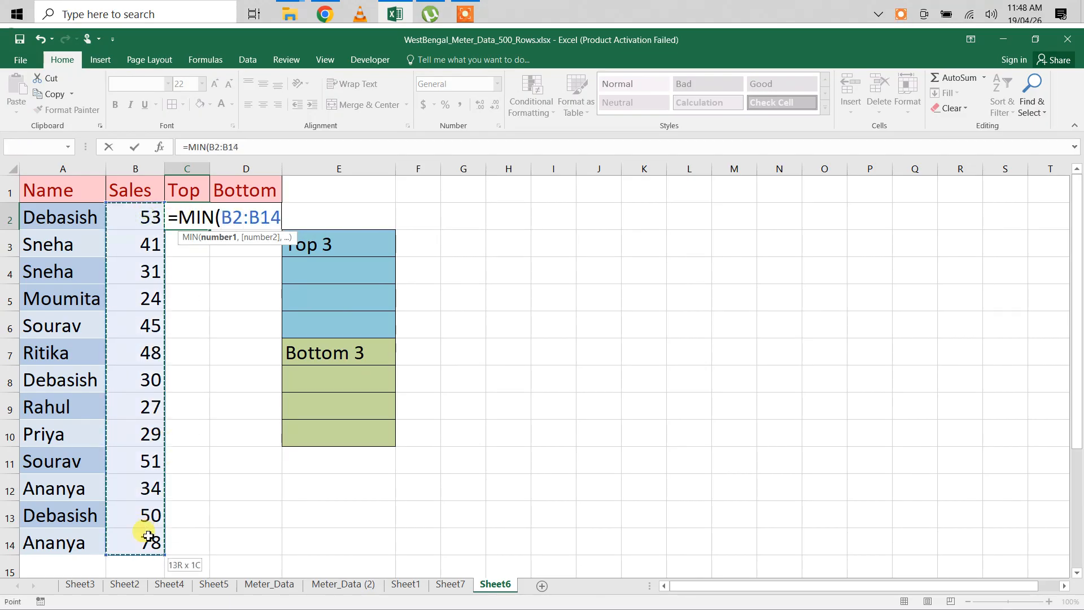
pyautogui.write(')')
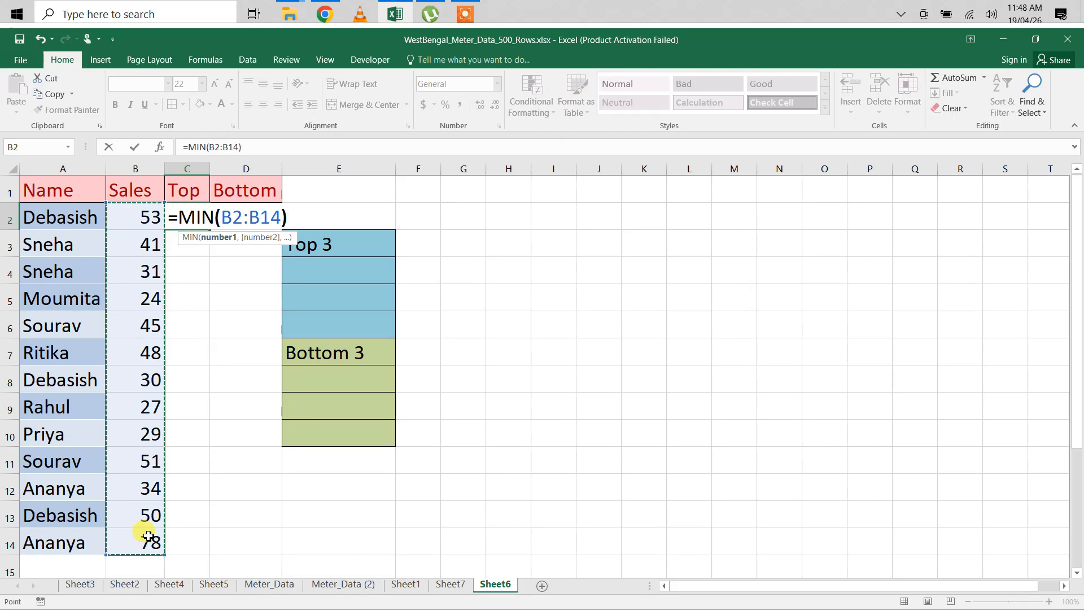
pyautogui.press('Return')
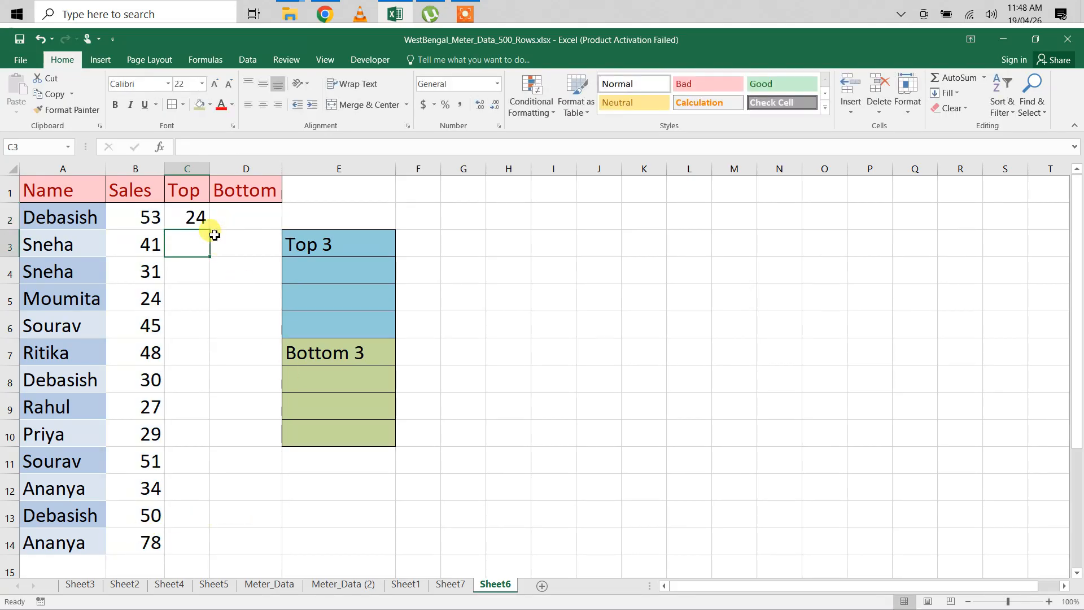
# Step: Change the function in C2's formula to MAX, keeping the range B2:B14
pyautogui.click(189, 222)
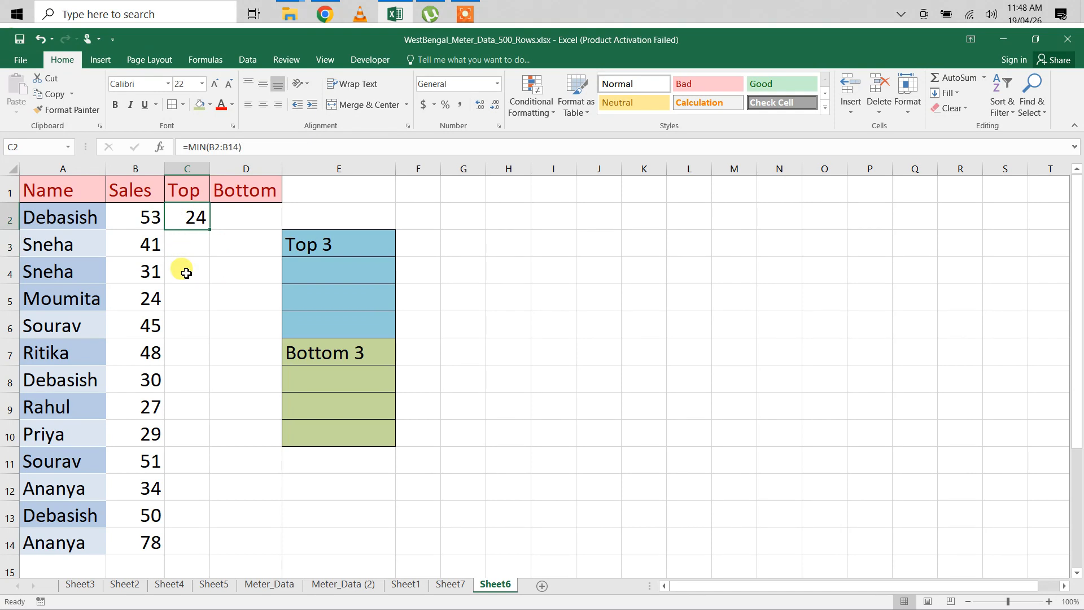
pyautogui.click(208, 148)
pyautogui.write('==')
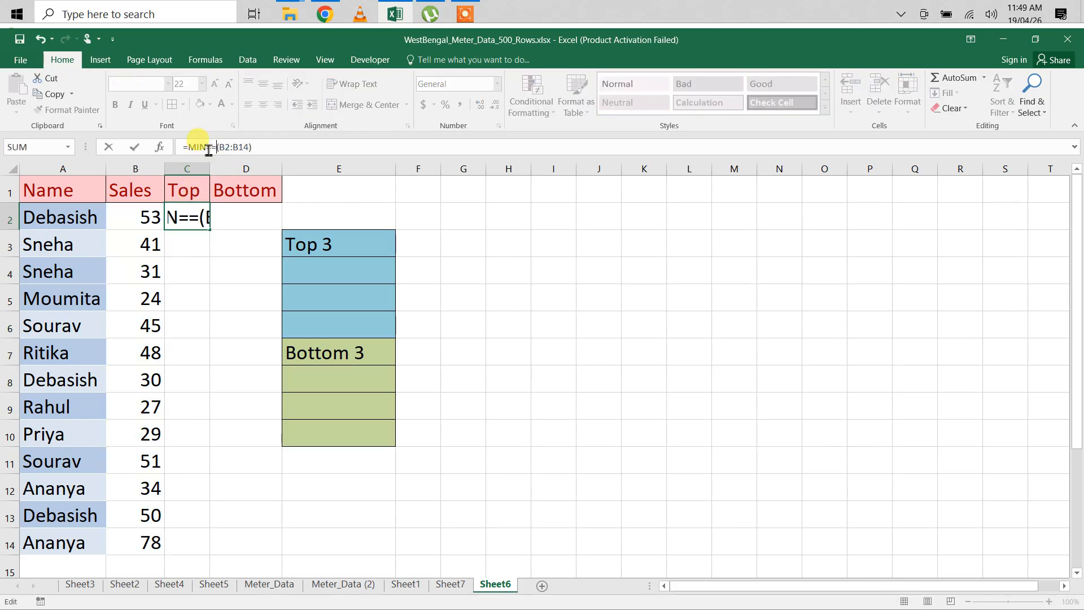
pyautogui.press('BackSpace')
pyautogui.press('BackSpace')
pyautogui.press('BackSpace')
pyautogui.press('BackSpace')
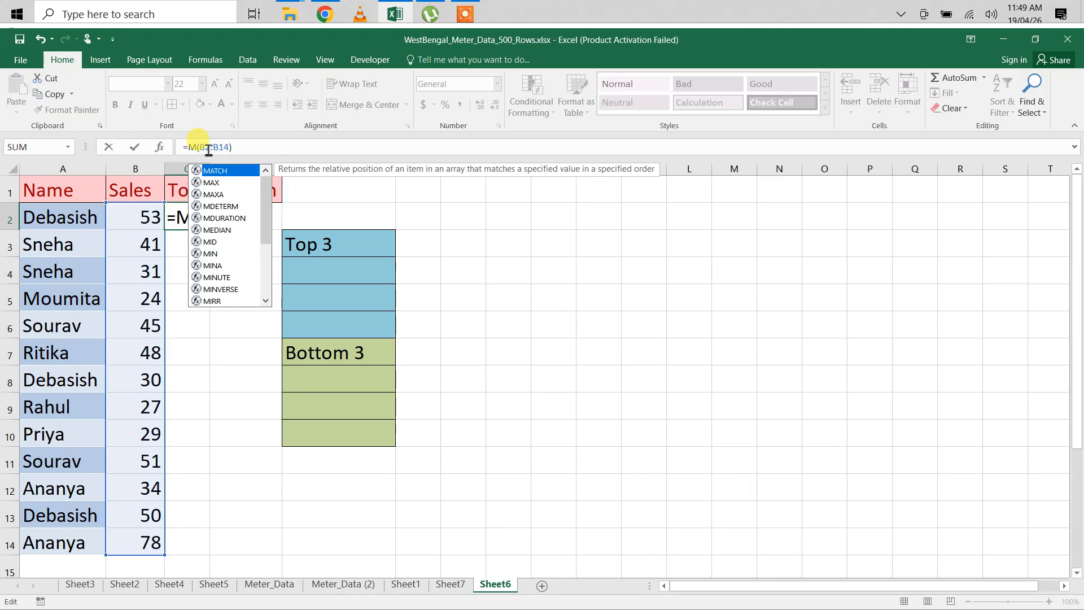
pyautogui.write('ax')
pyautogui.press('Return')
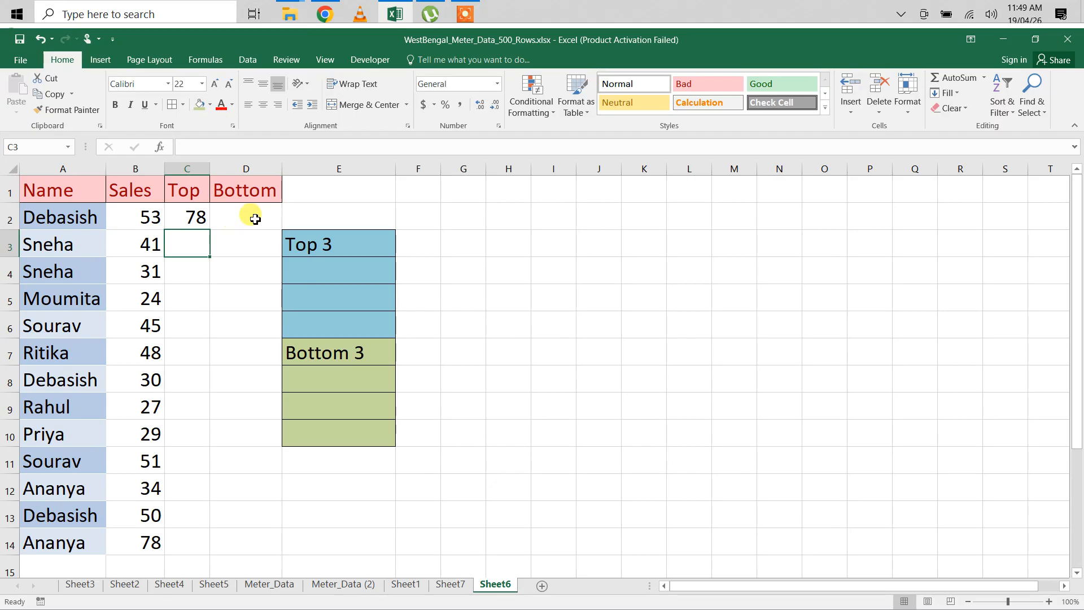
pyautogui.click(587, 307)
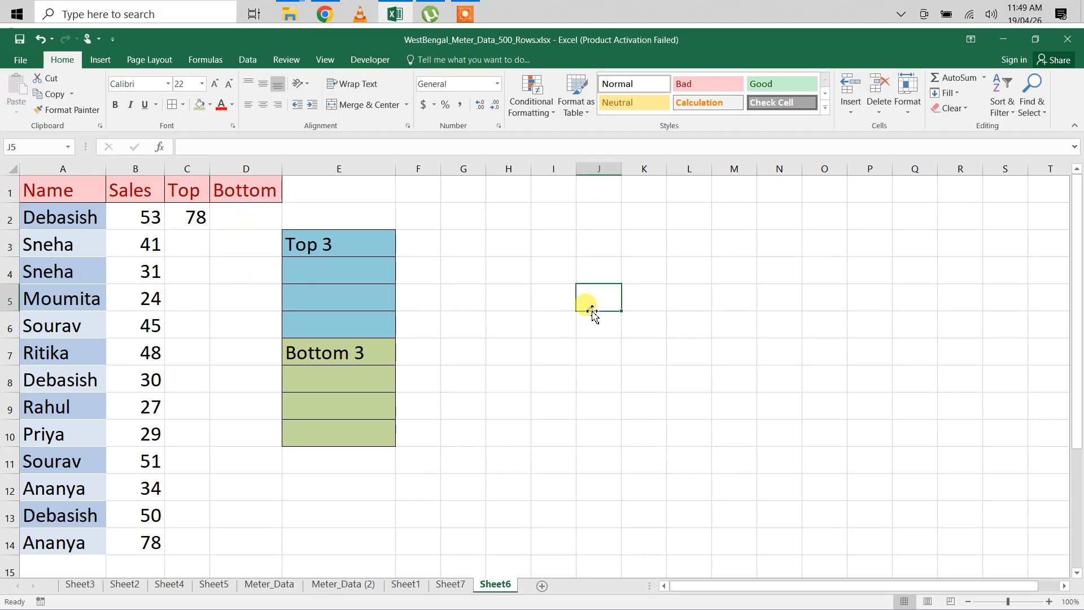
# Step: Enter =MIN(B2:B14) in cell D2 to return the lowest sales value under Bottom
pyautogui.click(231, 222)
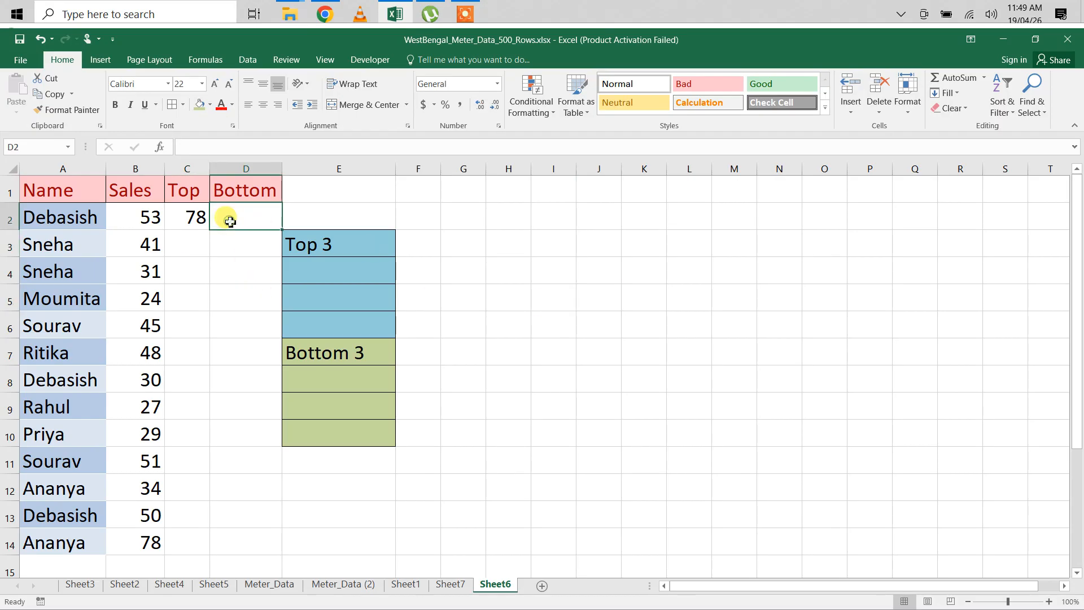
pyautogui.write('=min')
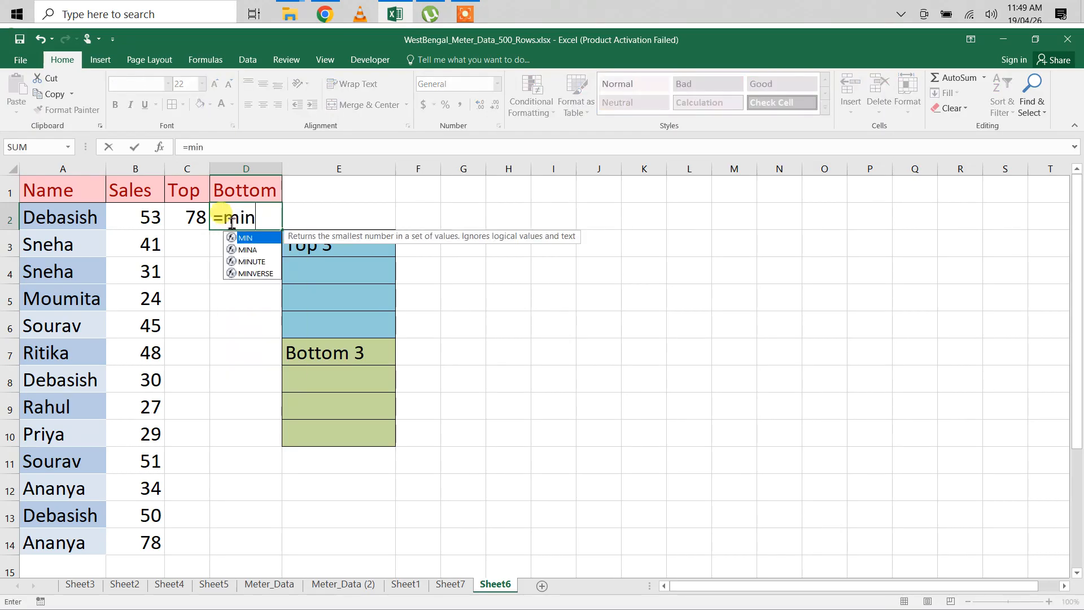
pyautogui.press('Tab')
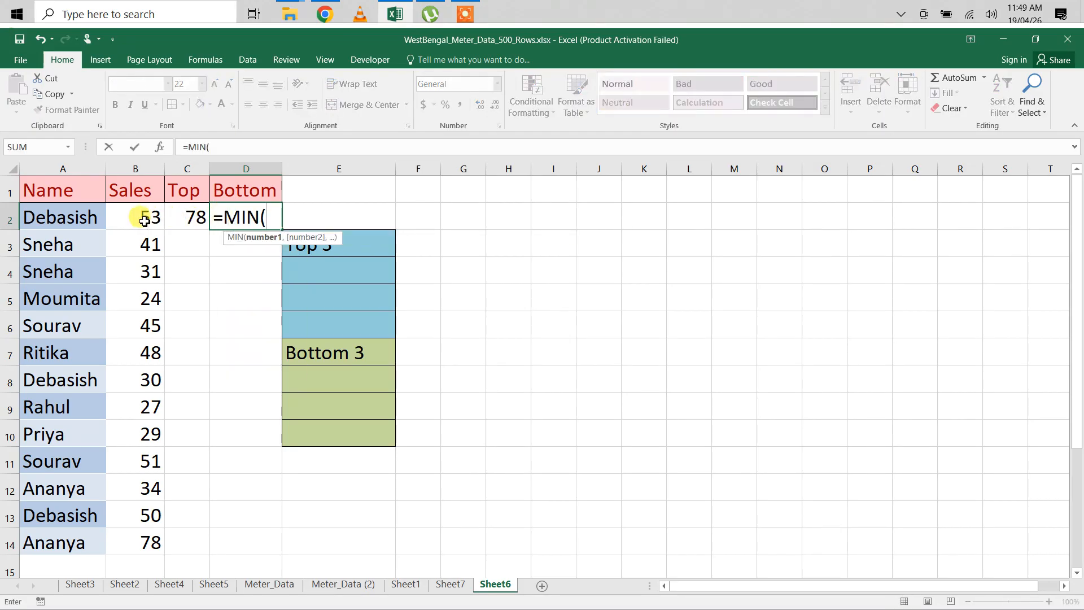
pyautogui.moveTo(143, 215); pyautogui.dragTo(153, 535)
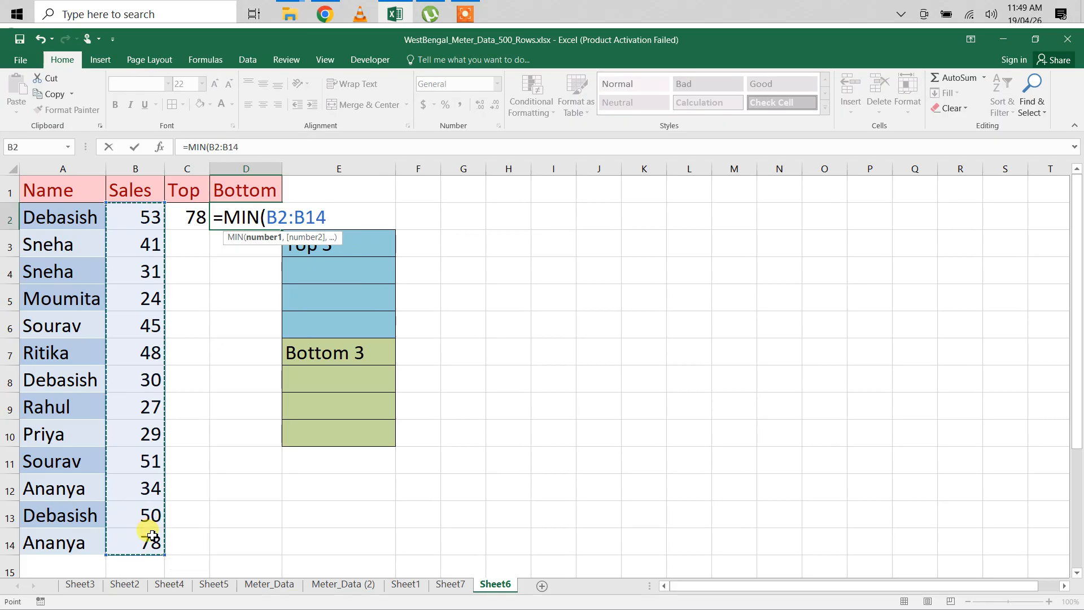
pyautogui.write(')')
pyautogui.press('Return')
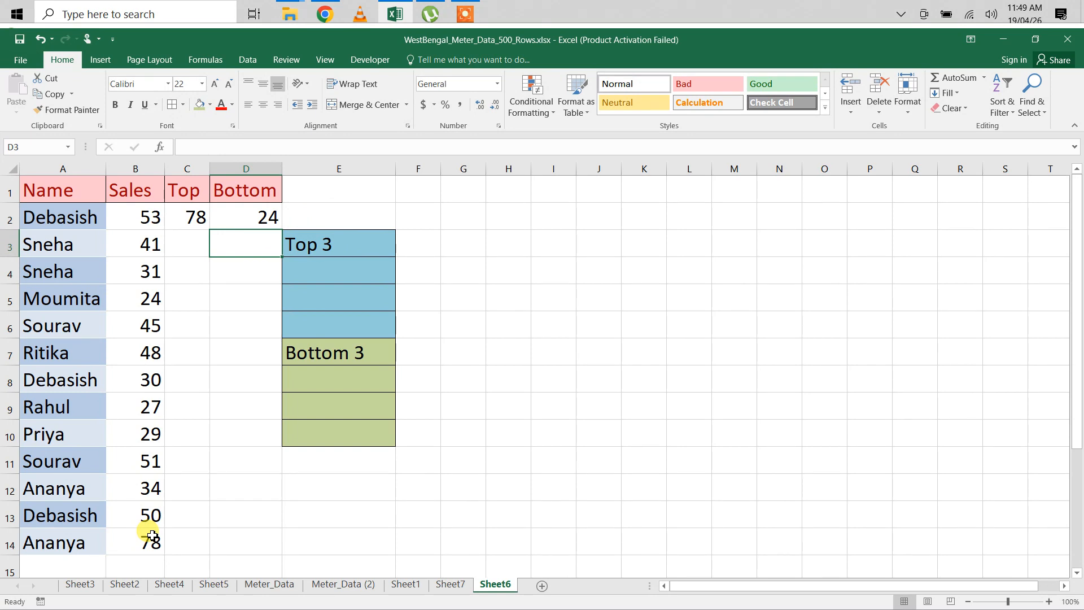
# Step: Begin a SMALL formula in cell E4 with the absolute range $B$2:$B$14 as its array
pyautogui.click(315, 269)
pyautogui.write('=sma')
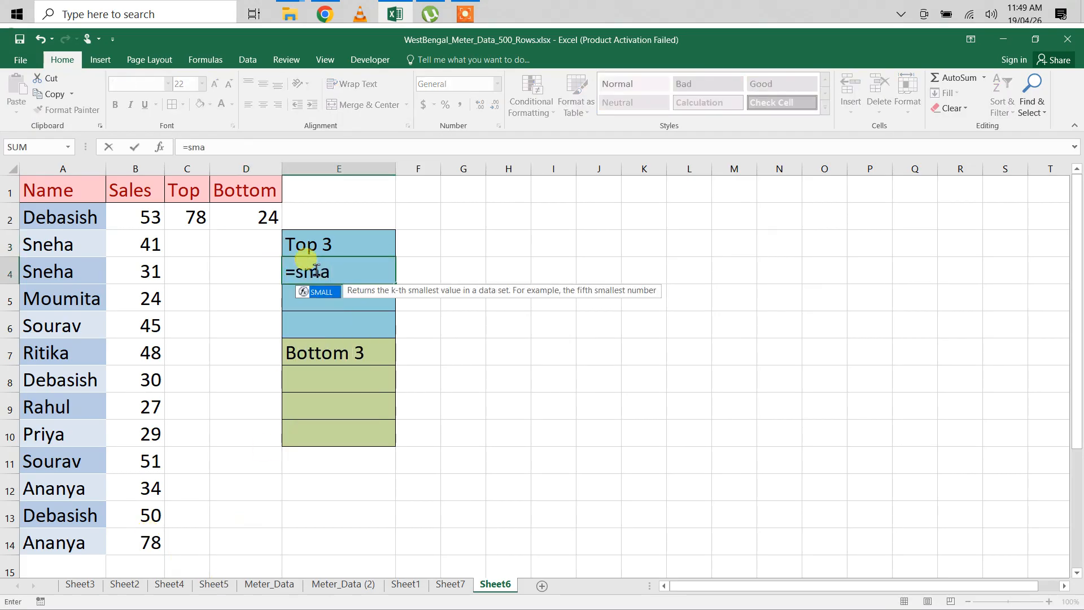
pyautogui.press('Tab')
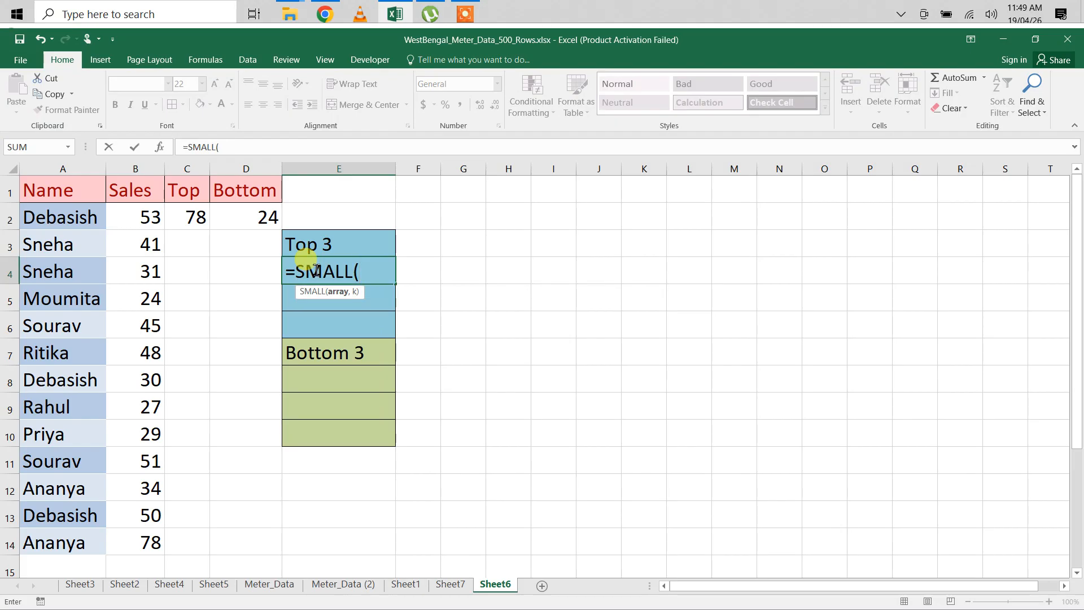
pyautogui.moveTo(145, 206); pyautogui.dragTo(135, 533)
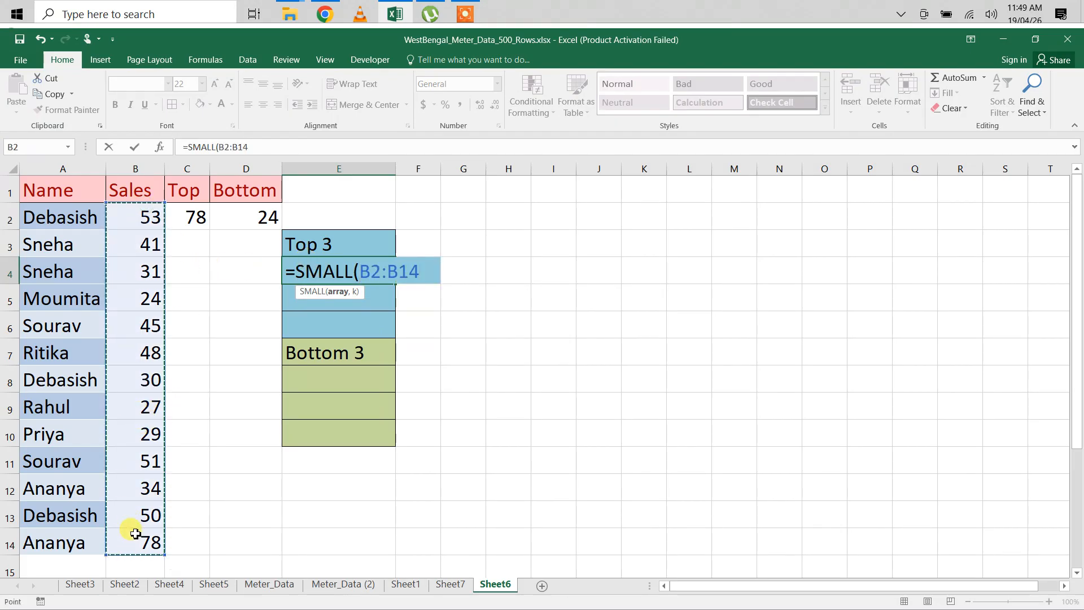
pyautogui.press('F4')
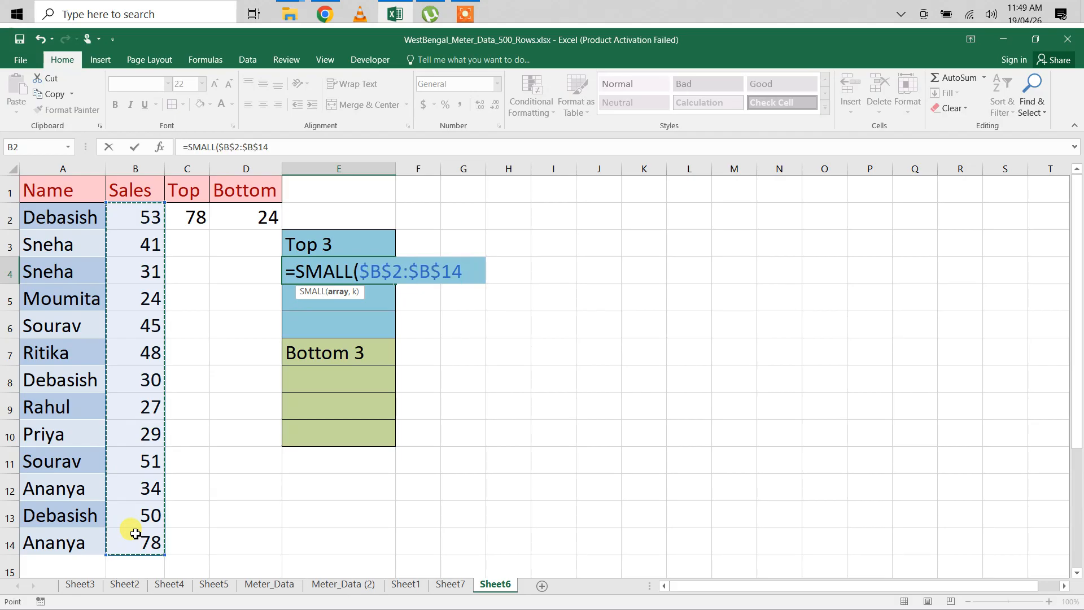
pyautogui.write(',')
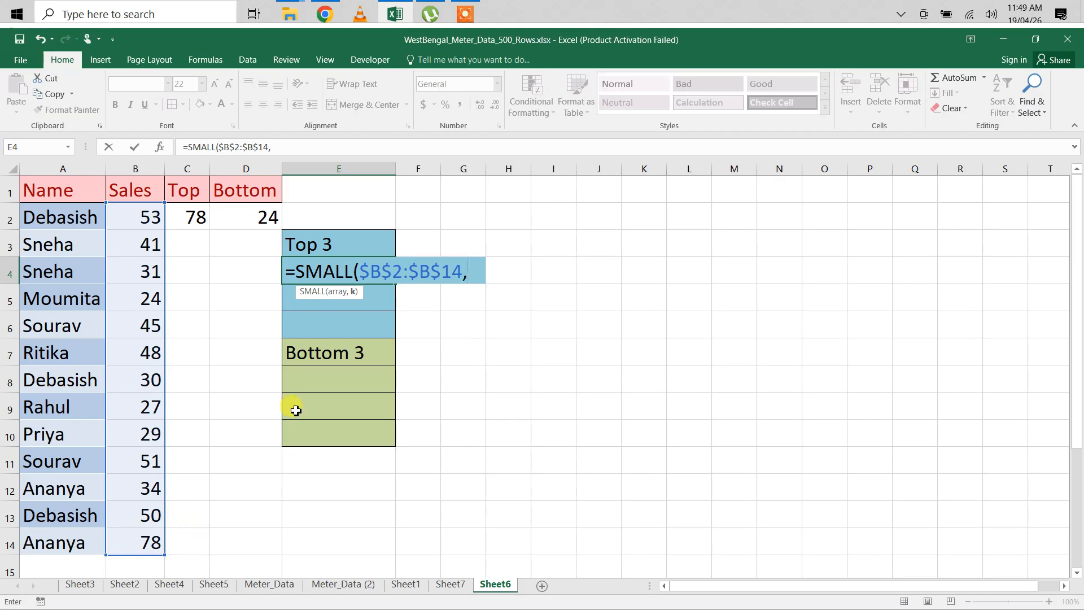
# Step: Replace SMALL with LARGE in the unfinished E4 formula, keeping the array $B$2:$B$14
pyautogui.click(355, 270)
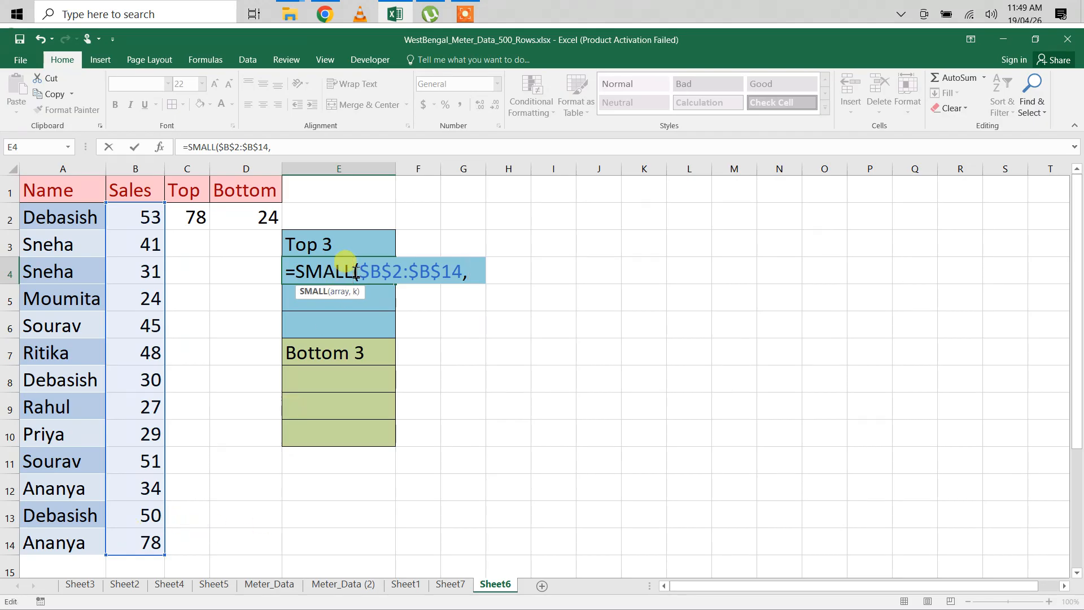
pyautogui.press('BackSpace')
pyautogui.press('BackSpace')
pyautogui.press('BackSpace')
pyautogui.press('BackSpace')
pyautogui.press('BackSpace')
pyautogui.write('La')
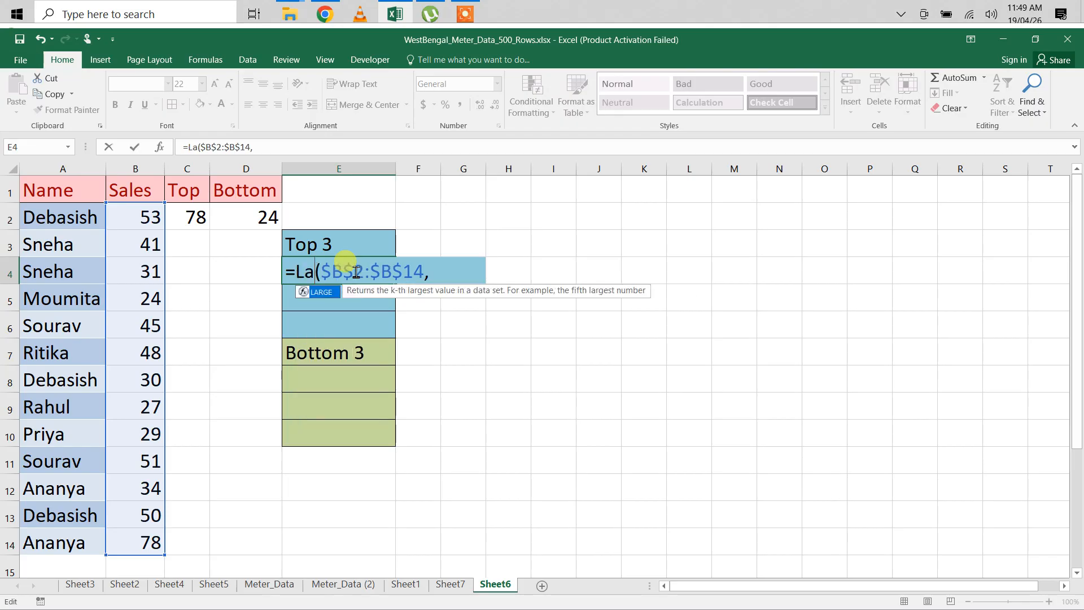
pyautogui.write('rge')
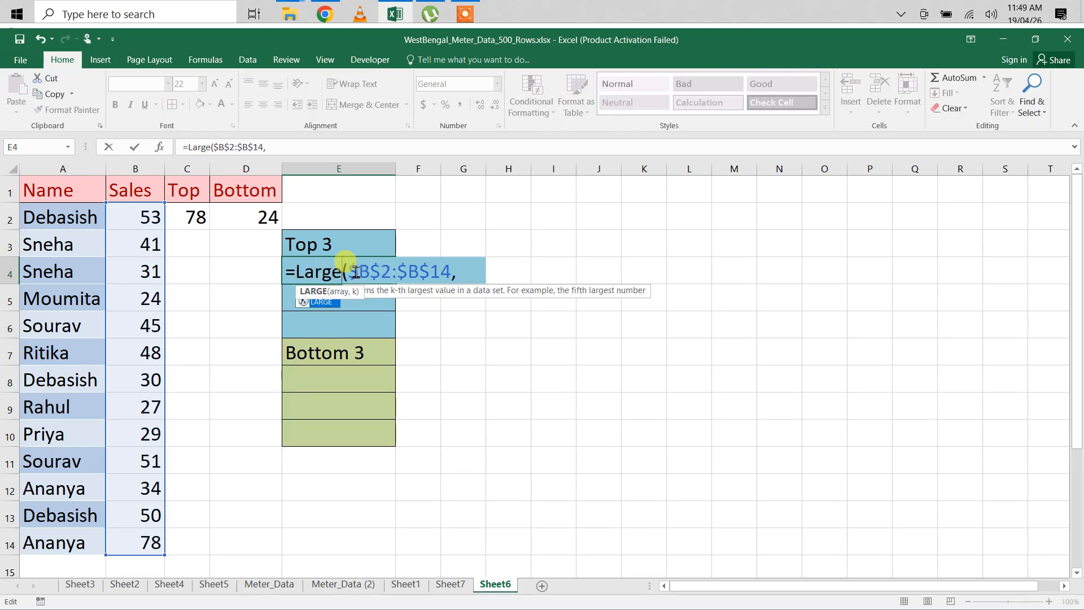
pyautogui.press('Tab')
pyautogui.click(474, 272)
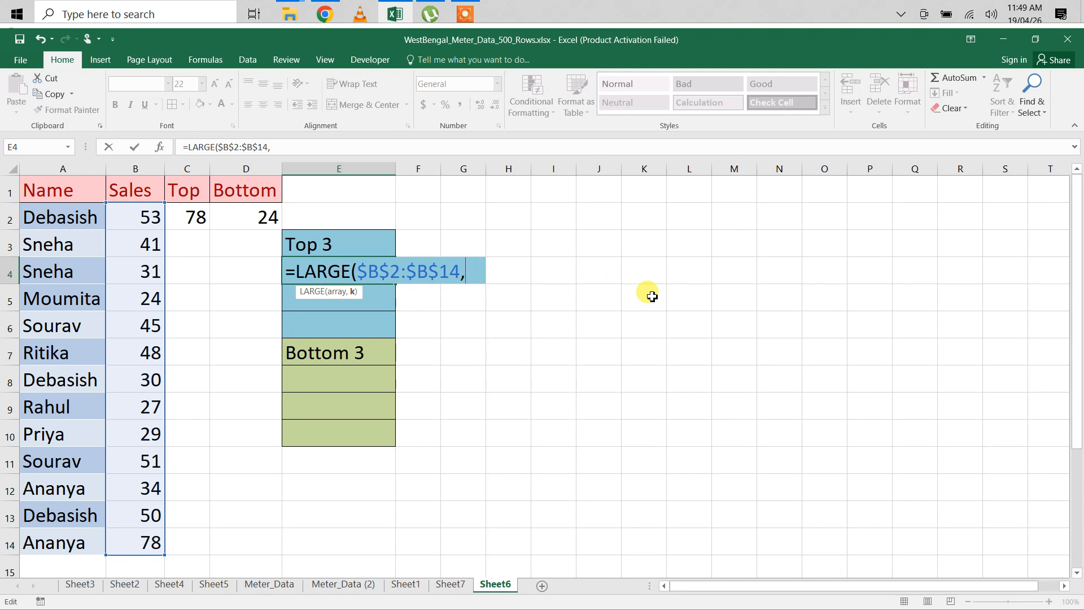
# Step: Complete E4's LARGE formula with k set to 1, and fill it down through E6
pyautogui.write('1)')
pyautogui.press('Return')
pyautogui.click(351, 275)
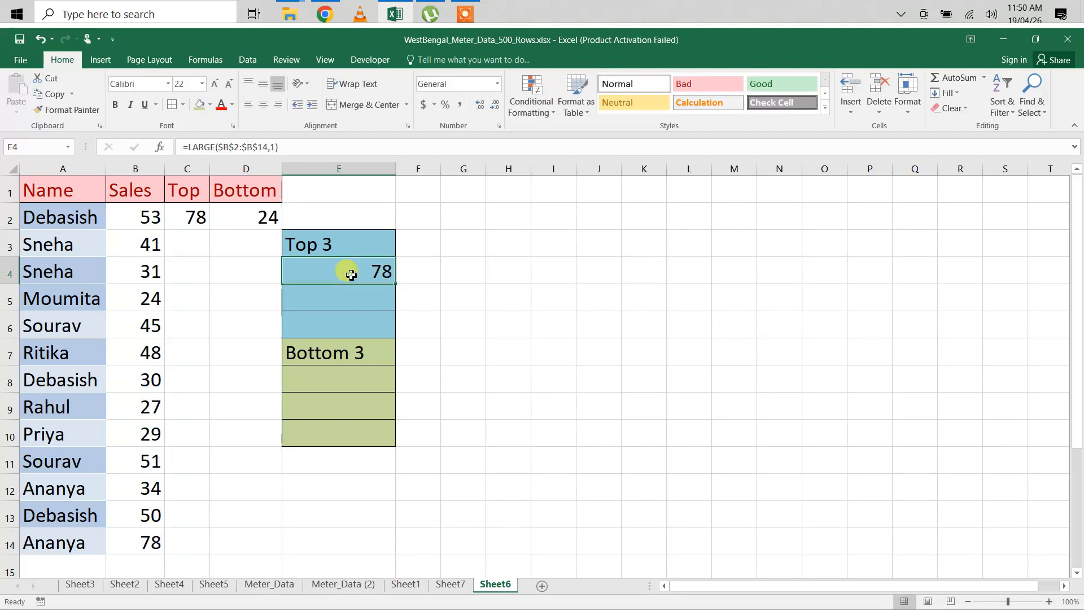
pyautogui.moveTo(395, 283); pyautogui.dragTo(394, 337)
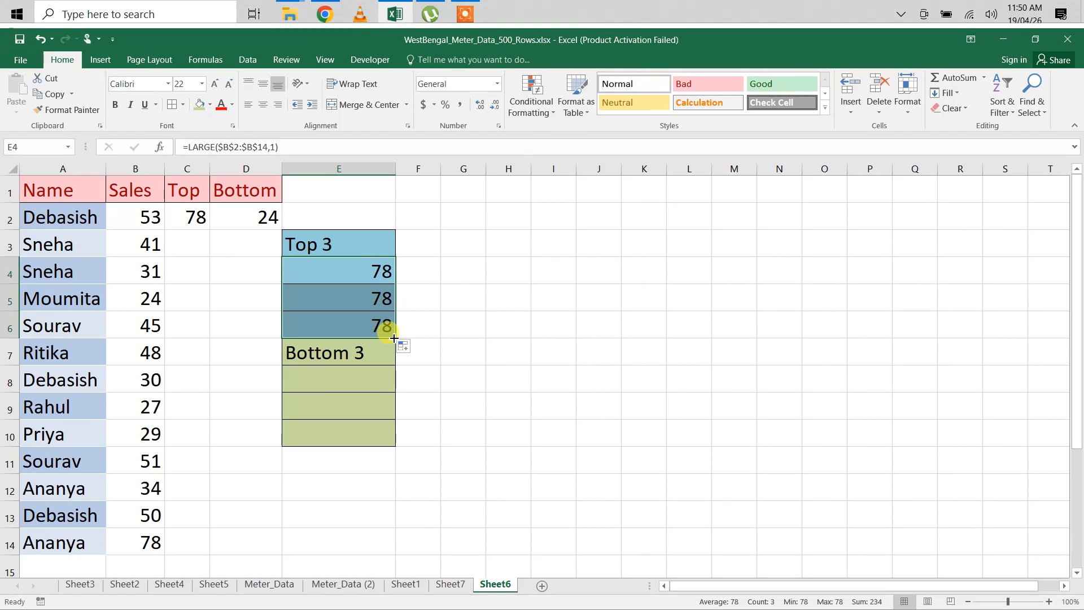
# Step: Set the k argument of the LARGE formula in E5 to 2 for the second-highest sales value
pyautogui.click(368, 303)
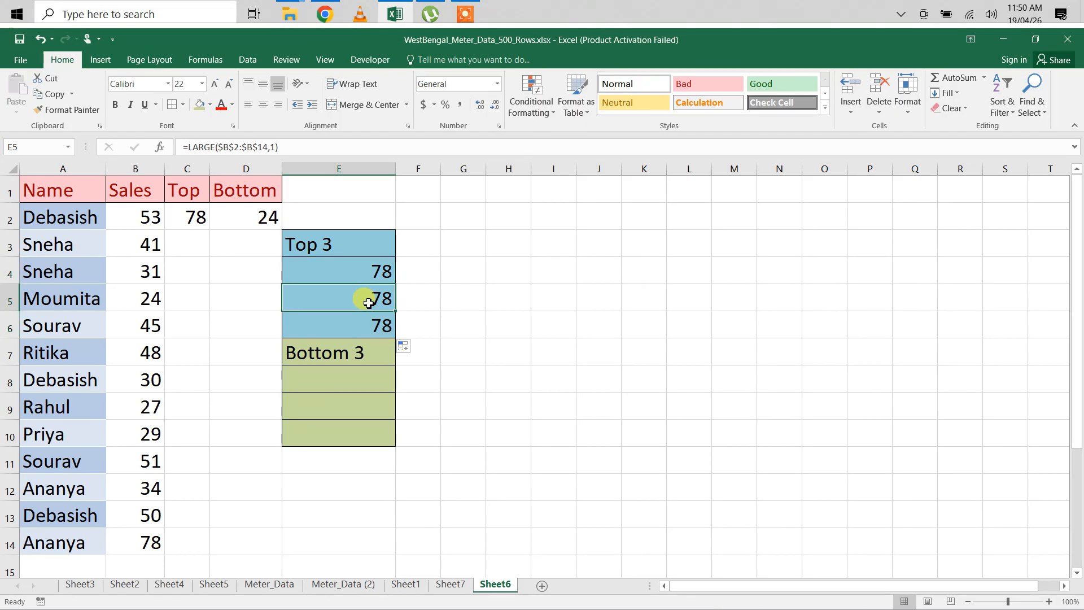
pyautogui.click(275, 147)
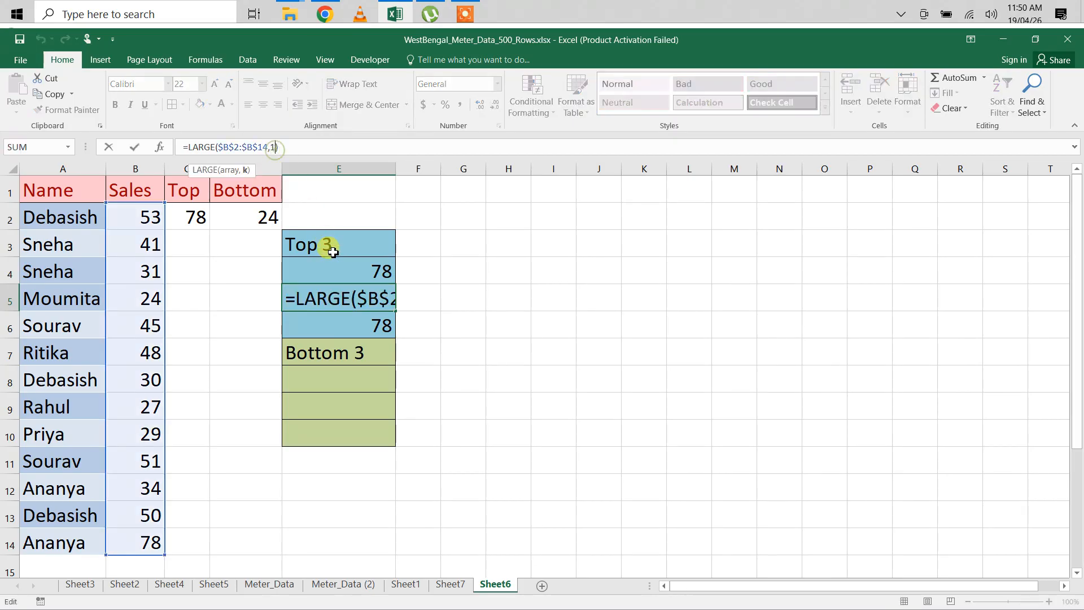
pyautogui.click(345, 279)
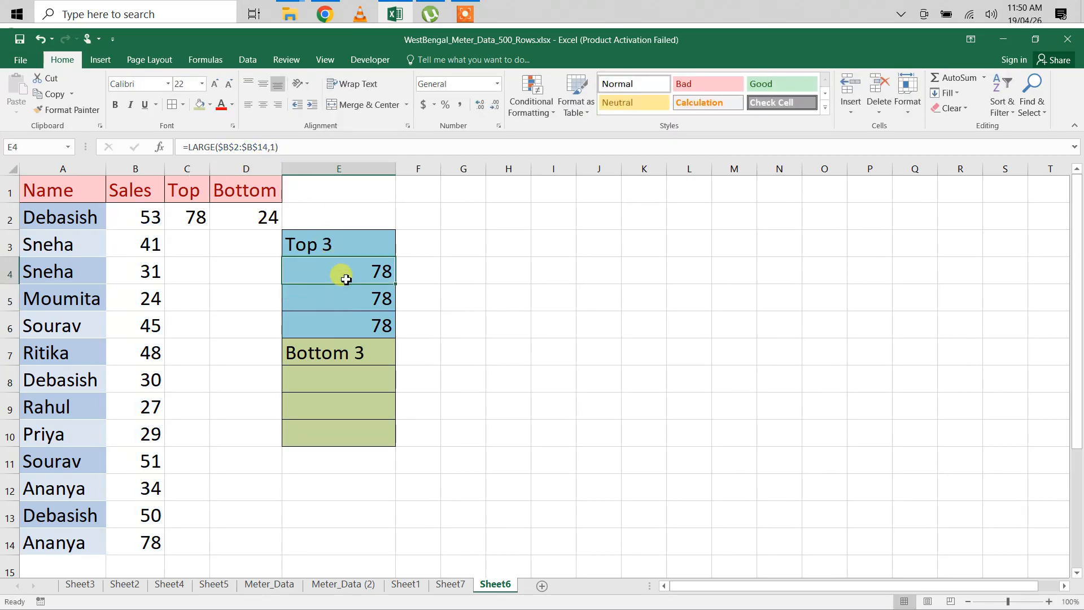
pyautogui.click(341, 301)
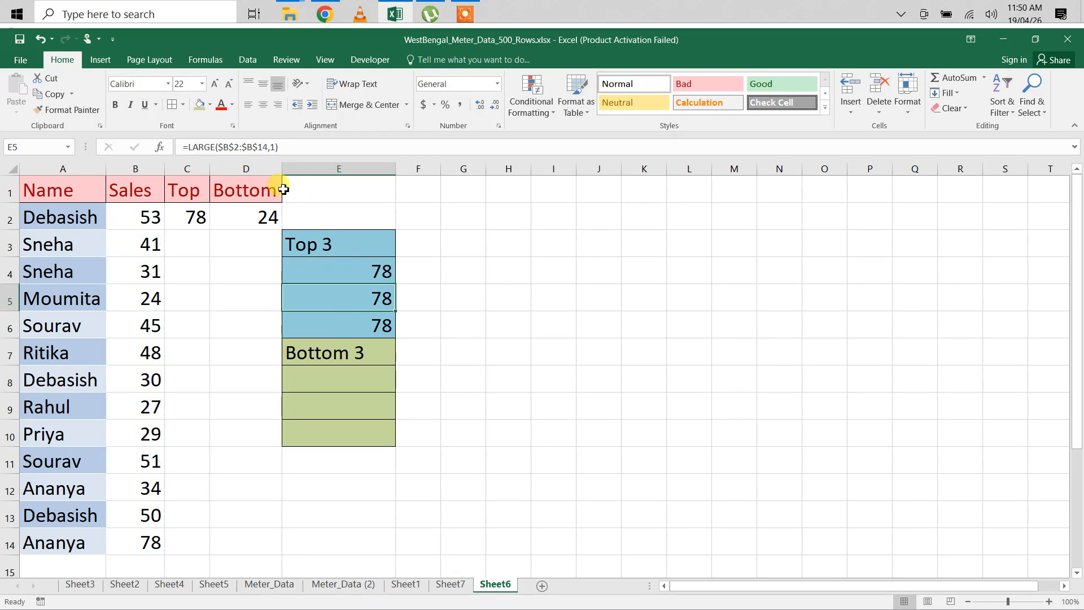
pyautogui.click(277, 148)
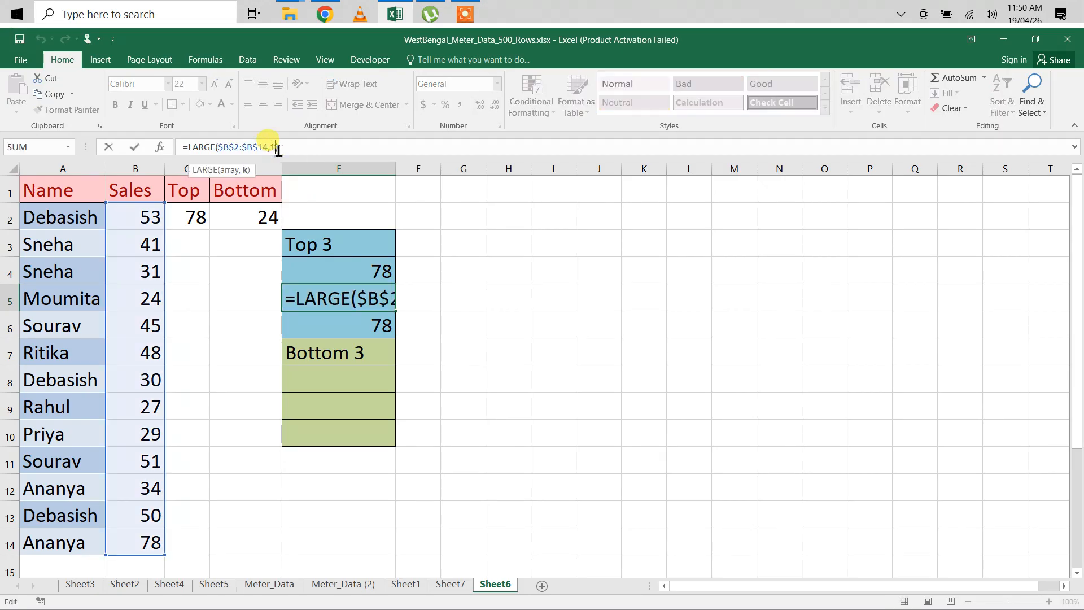
pyautogui.press('BackSpace')
pyautogui.write('2')
pyautogui.press('Return')
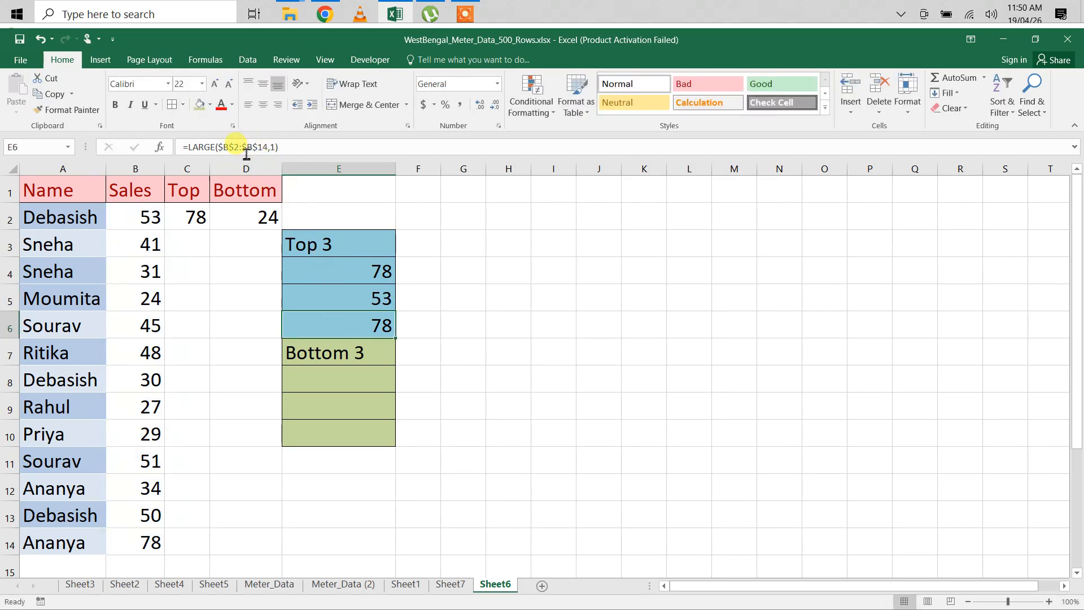
# Step: Set the k argument of the LARGE formula in E6 to 3 for the third-highest sales value
pyautogui.click(276, 148)
pyautogui.press('BackSpace')
pyautogui.write('3')
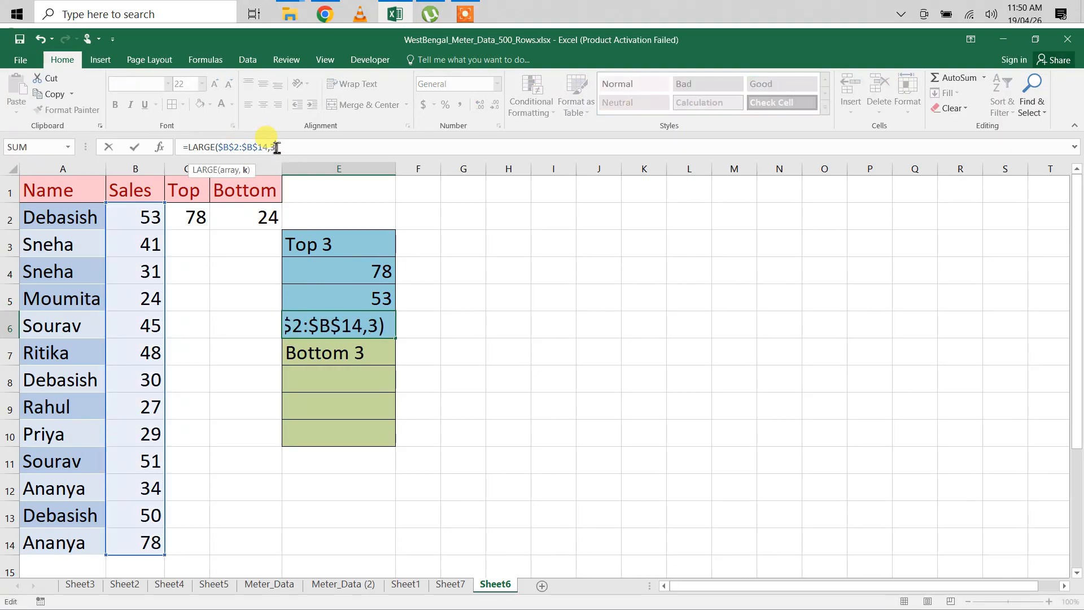
pyautogui.press('Return')
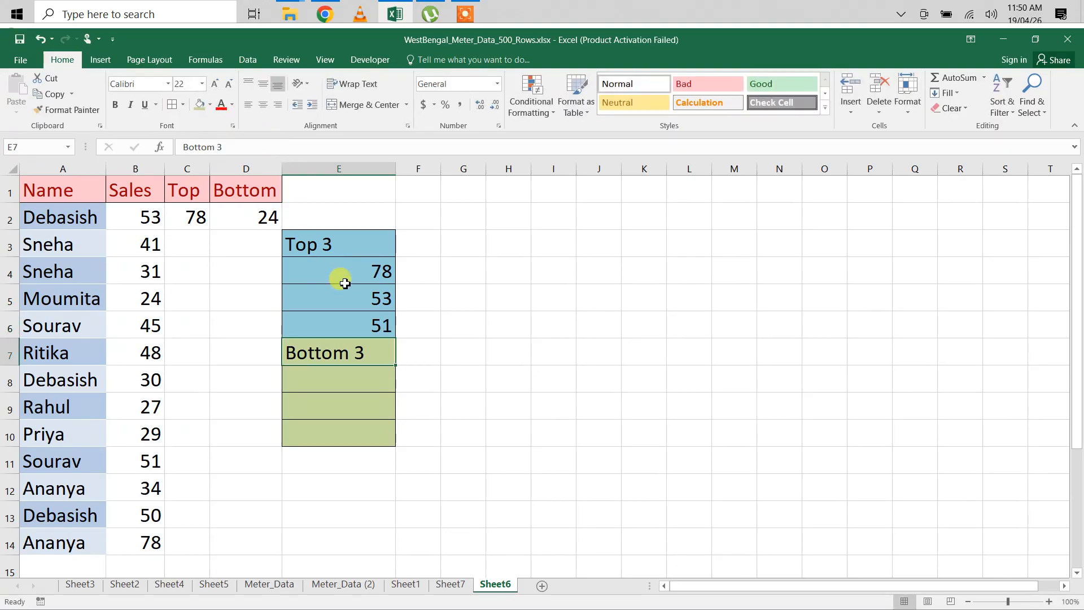
# Step: Start a LARGE formula in F4 with the absolute range $B$2:$B$14 as its array
pyautogui.click(411, 274)
pyautogui.write('=')
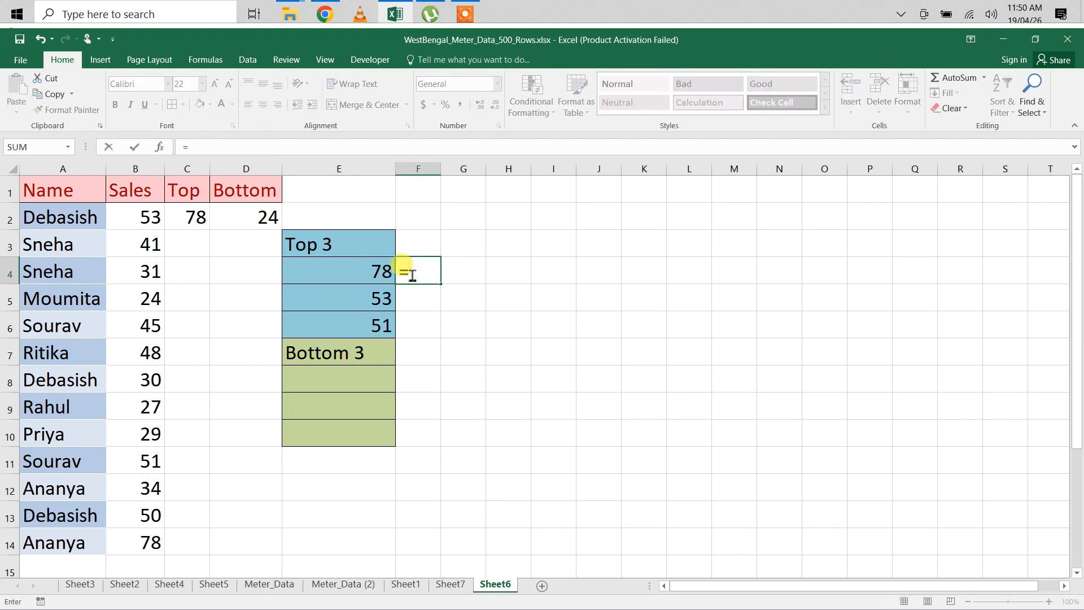
pyautogui.write('large')
pyautogui.press('Tab')
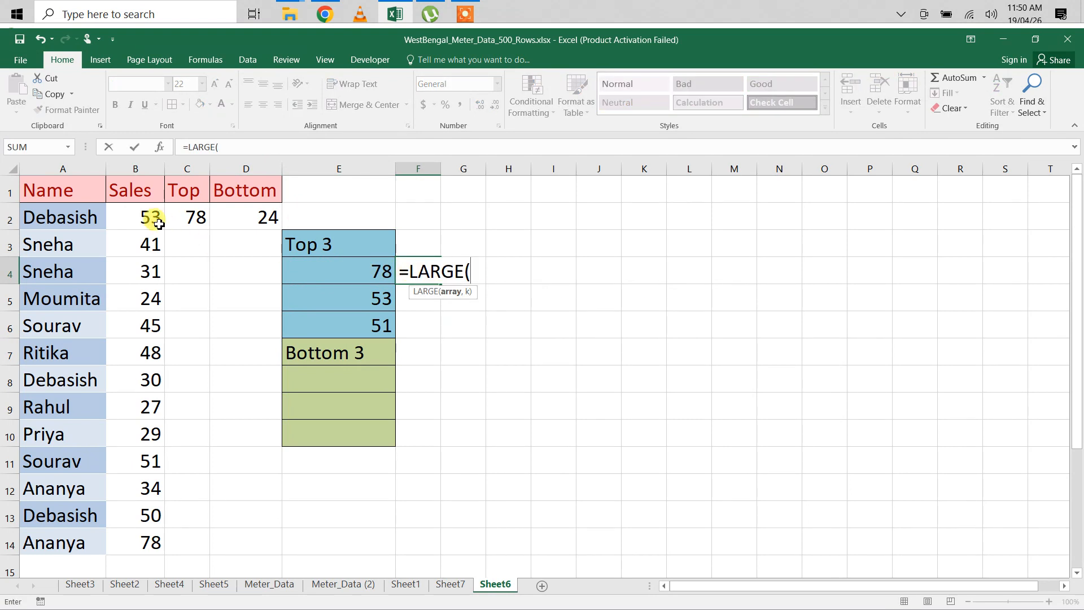
pyautogui.moveTo(144, 216); pyautogui.dragTo(127, 544)
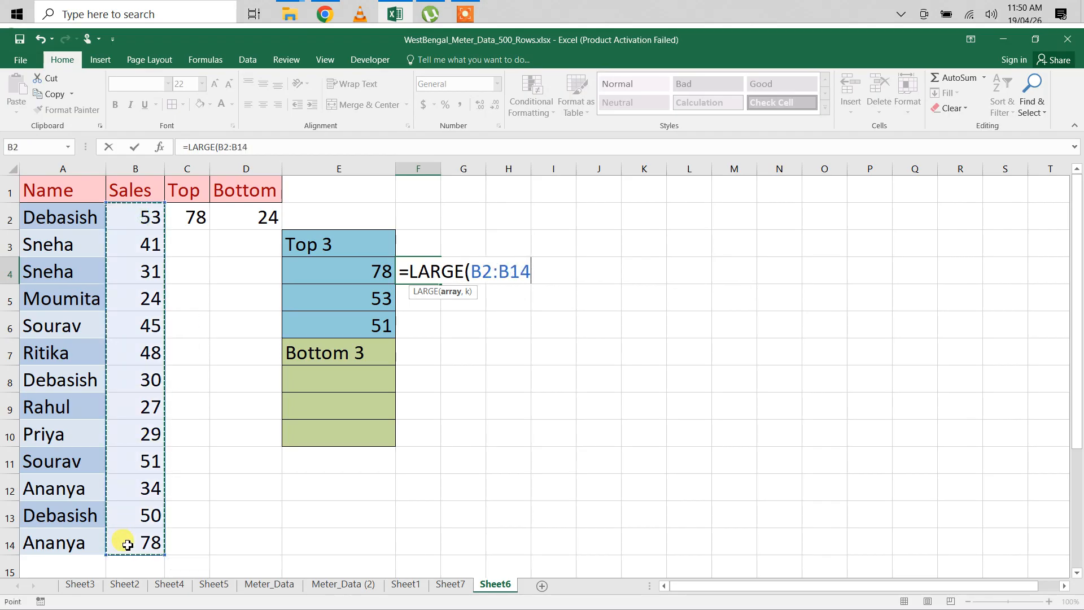
pyautogui.press('F4')
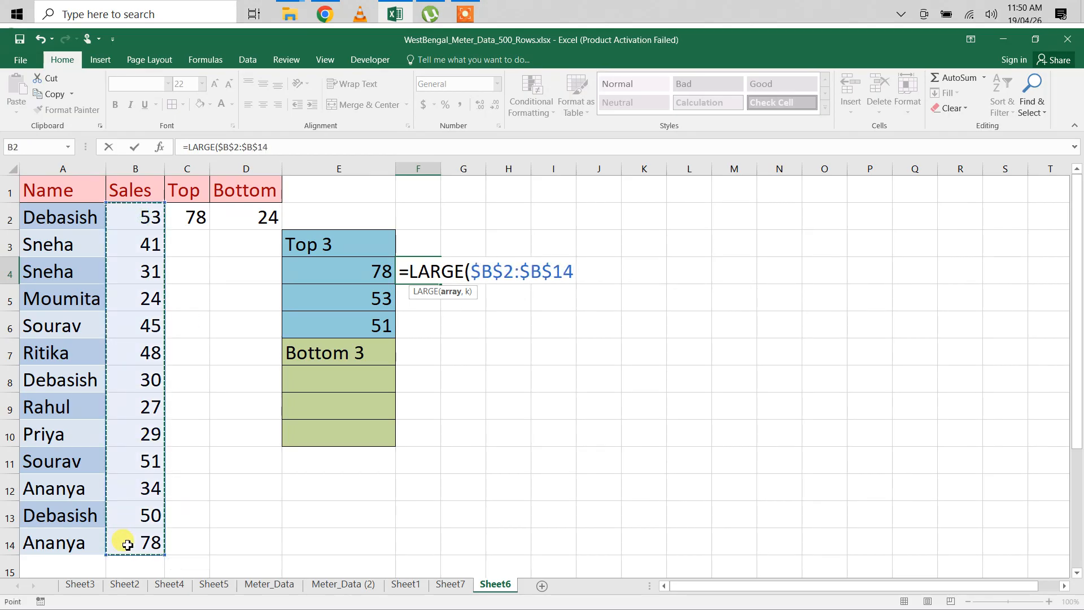
# Step: Complete F4's LARGE formula with ROW()-3 as the k argument, and fill it down through F6
pyautogui.write(',')
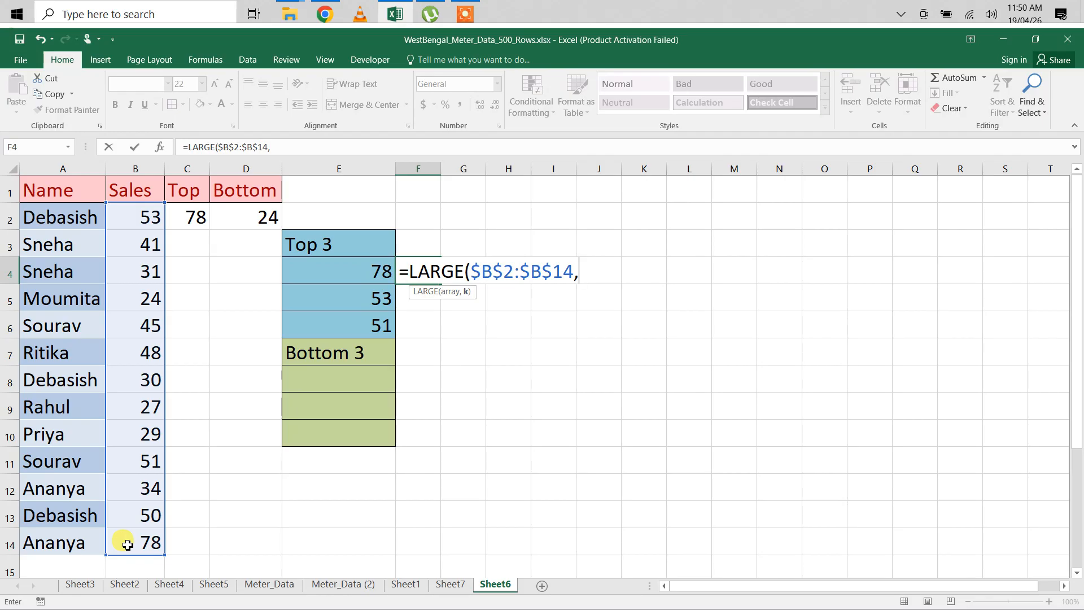
pyautogui.write('row()')
pyautogui.write('-')
pyautogui.write('3')
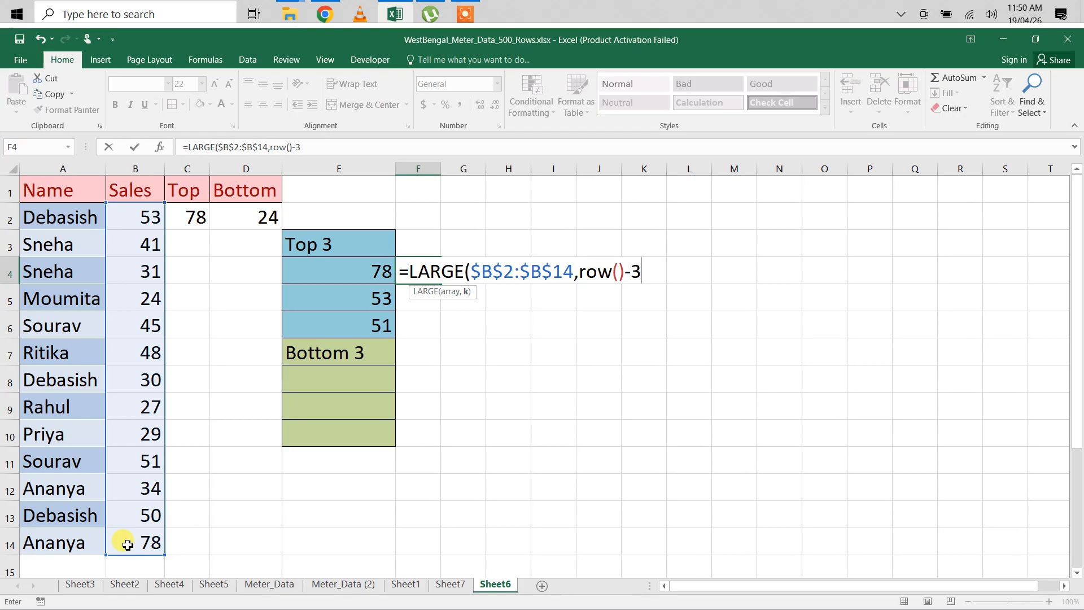
pyautogui.hotkey('ctrl', 'Return')
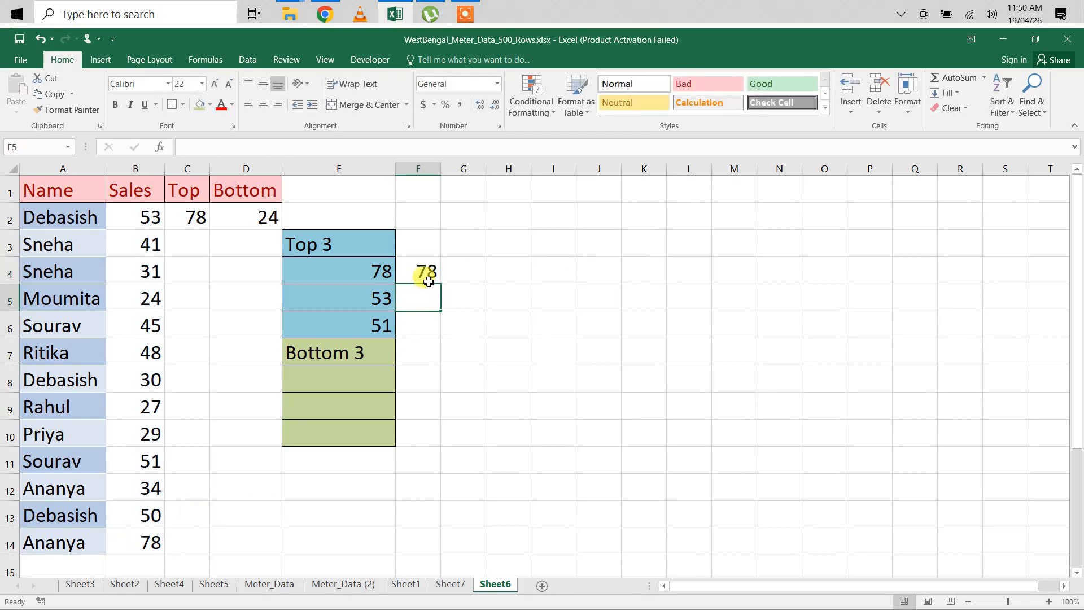
pyautogui.click(428, 282)
pyautogui.moveTo(439, 283); pyautogui.dragTo(438, 333)
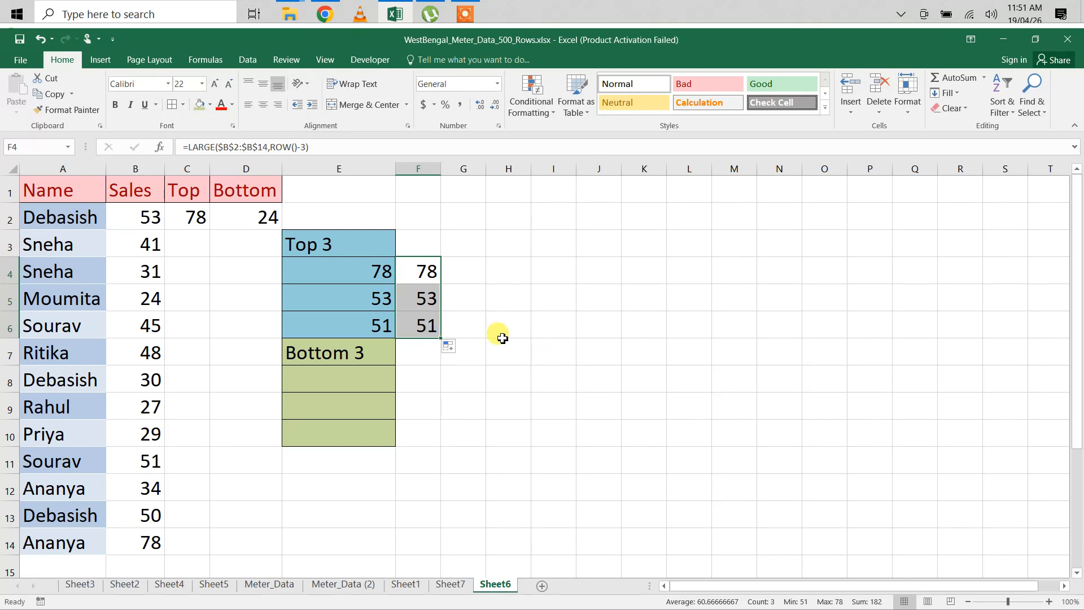
pyautogui.click(427, 277)
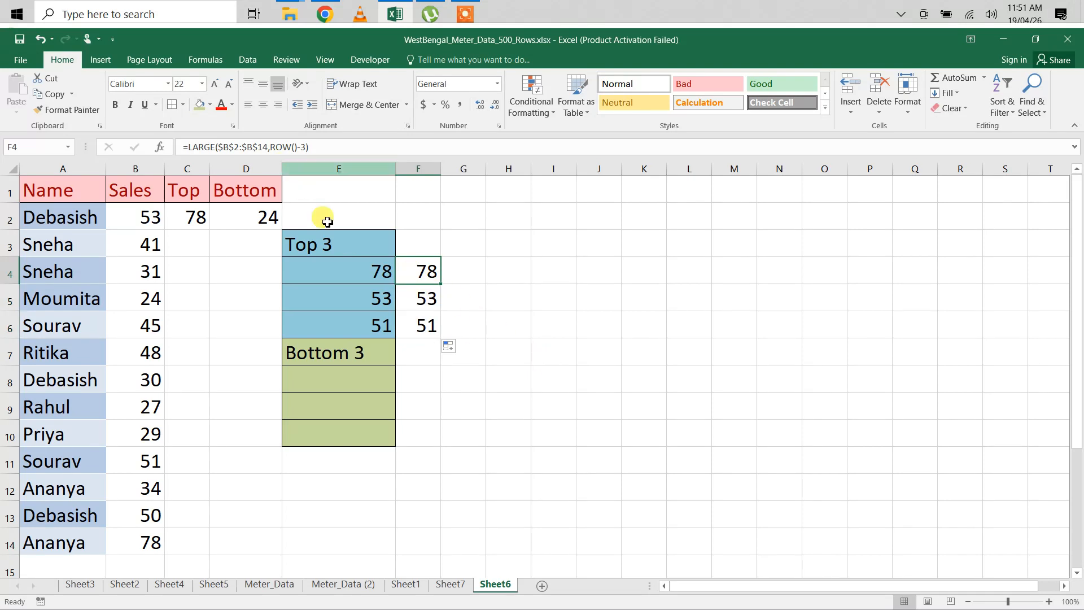
# Step: Start a SMALL formula in E8 under Bottom 3, with the absolute range $B$2:$B$14 as its array
pyautogui.click(330, 378)
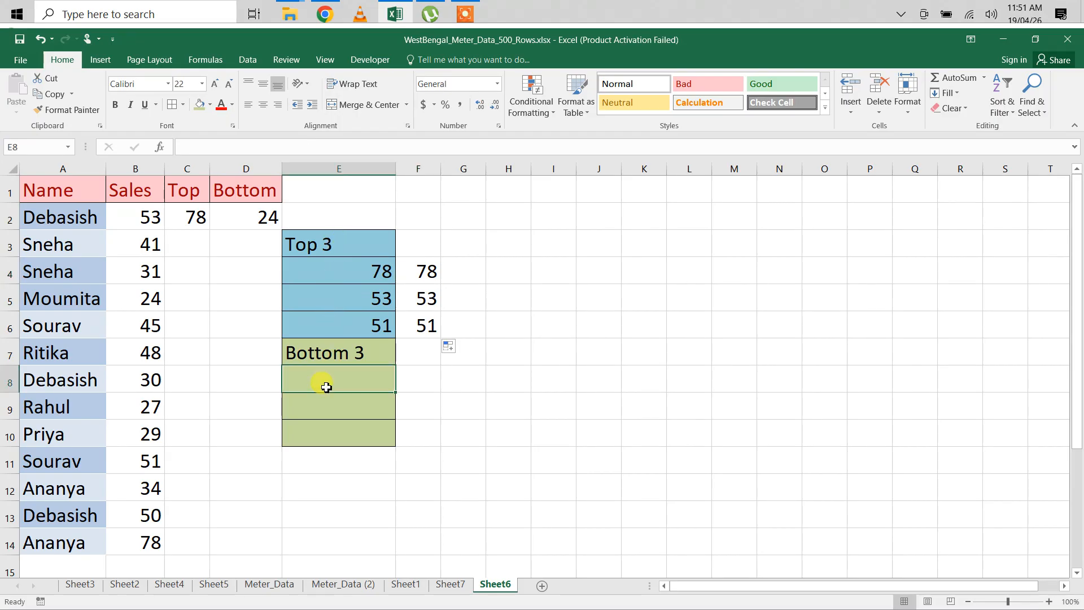
pyautogui.write('=sma')
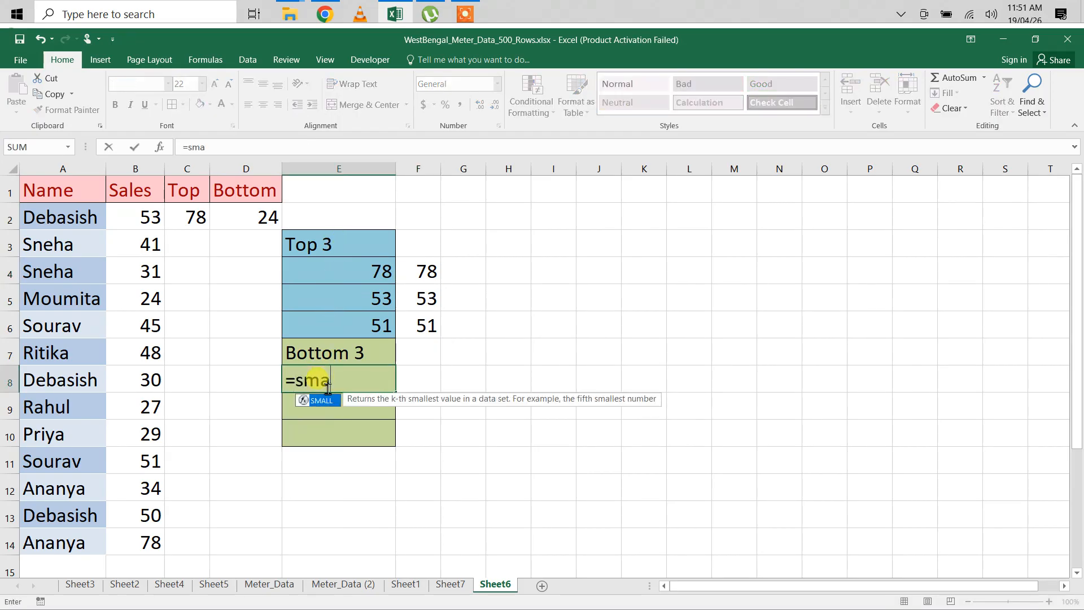
pyautogui.press('Tab')
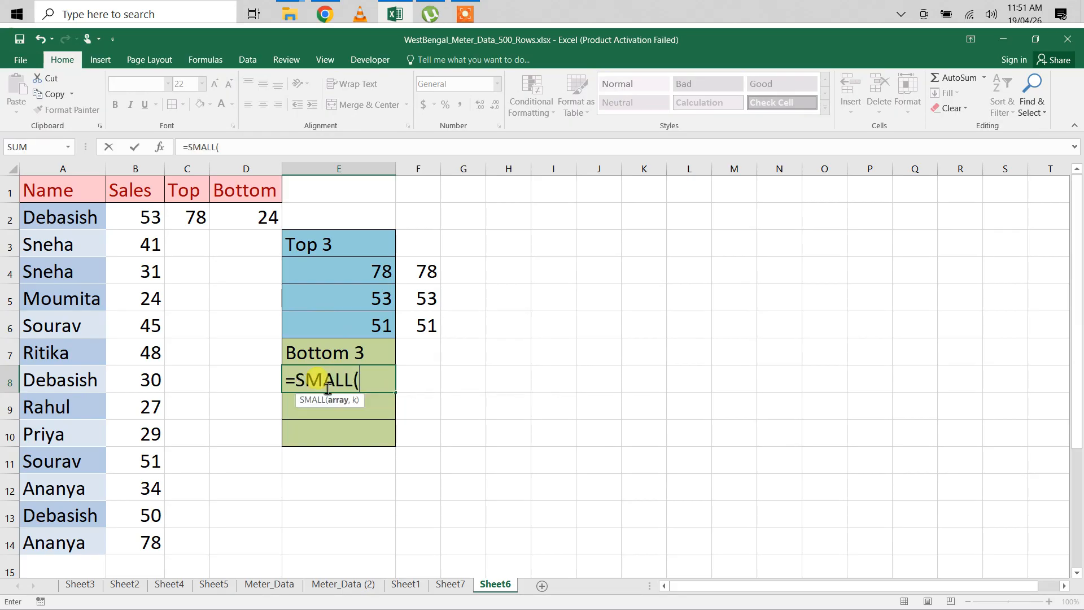
pyautogui.moveTo(136, 219); pyautogui.dragTo(118, 536)
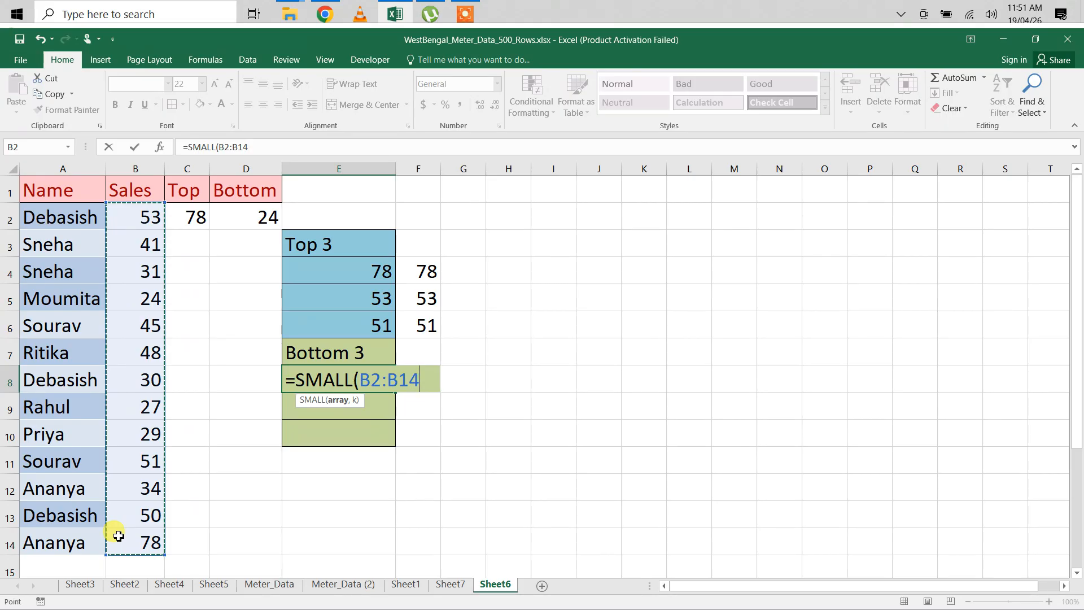
pyautogui.press('F4')
# Step: Complete E8's SMALL formula with ROW()-7 as the k argument, and fill it down through E10
pyautogui.write(',r')
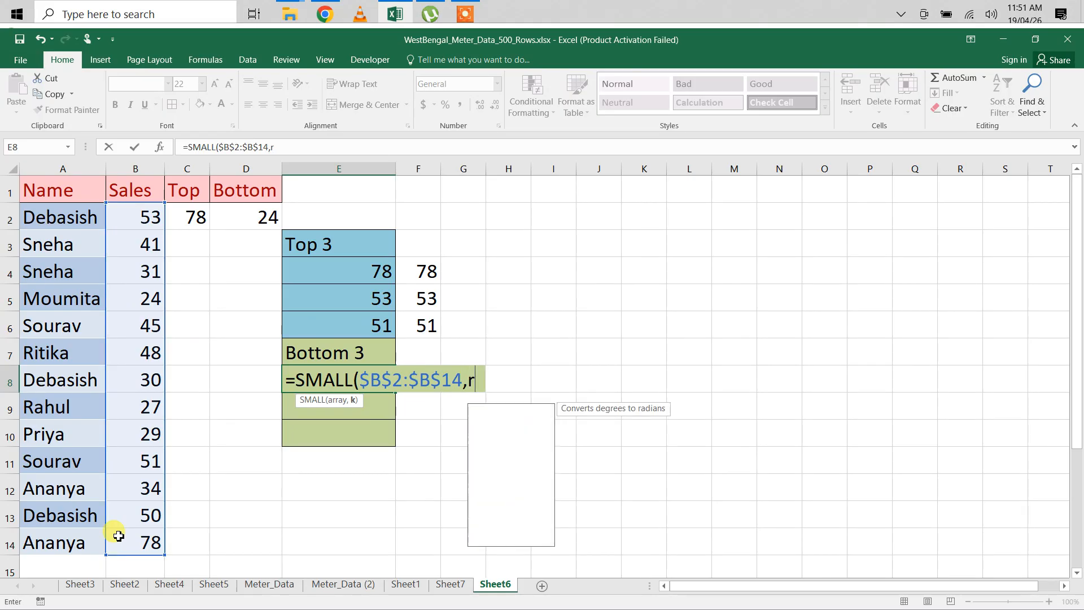
pyautogui.write('ow()')
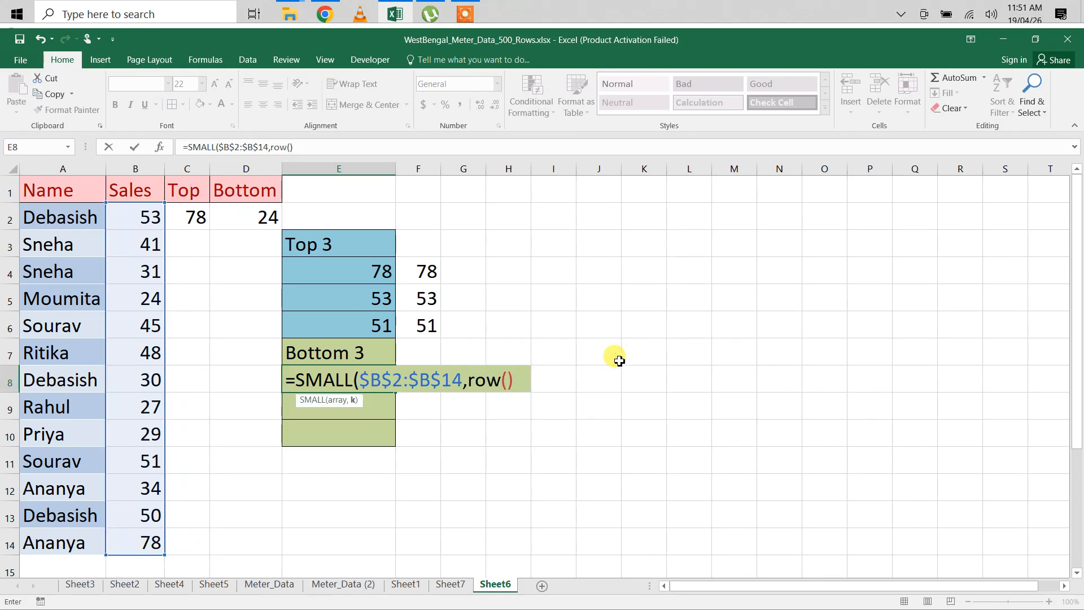
pyautogui.write('-7)')
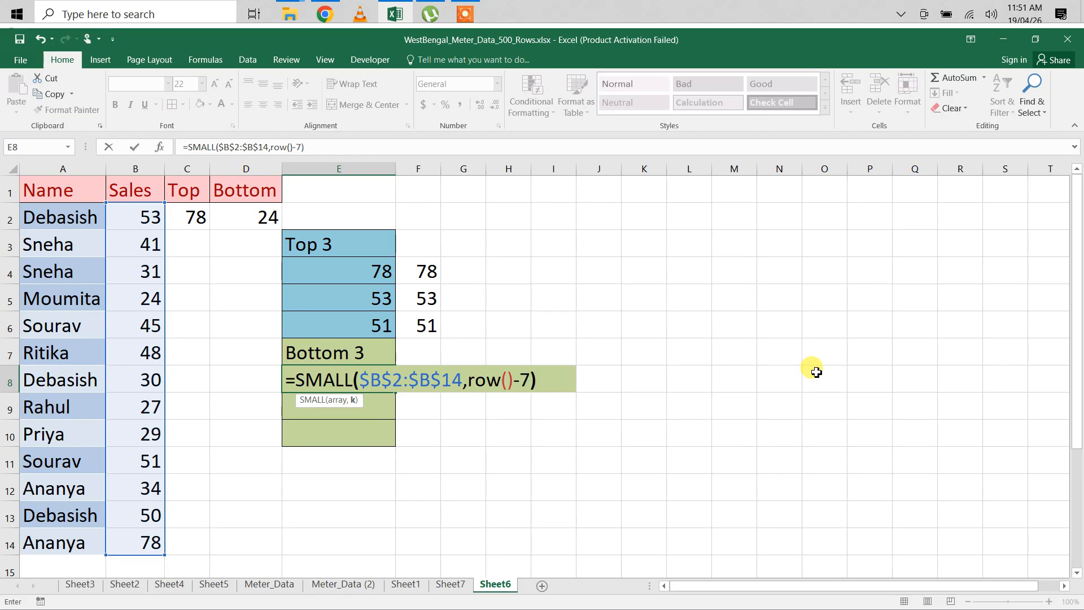
pyautogui.press('Return')
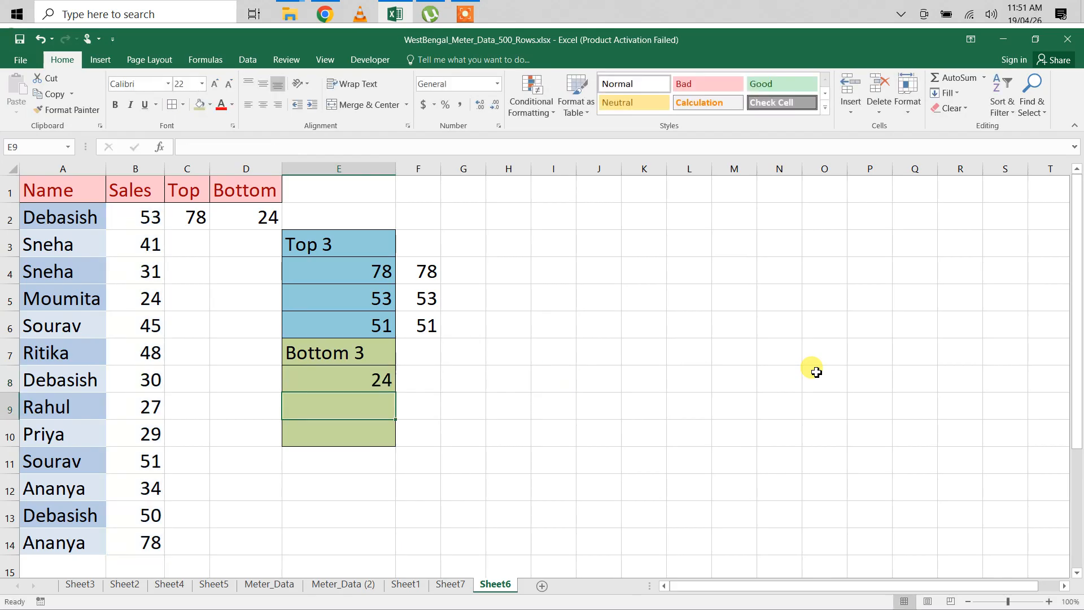
pyautogui.click(333, 382)
pyautogui.moveTo(395, 390); pyautogui.dragTo(396, 441)
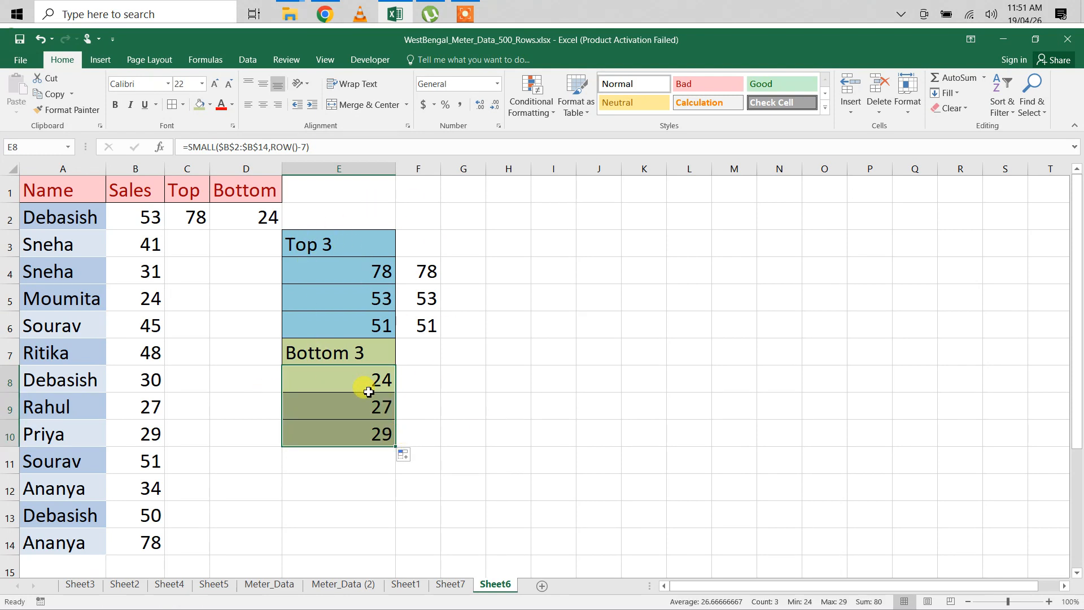
# Step: Sort the Name and Sales table in A1:B14 by Sales values, Largest to Smallest
pyautogui.moveTo(39, 186); pyautogui.dragTo(119, 542)
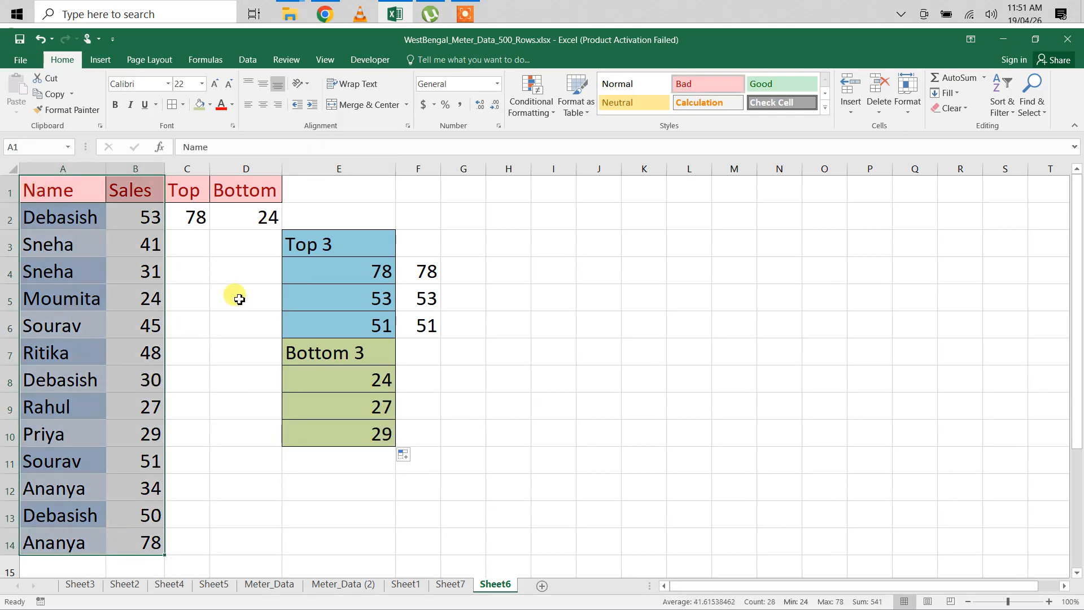
pyautogui.click(1015, 121)
pyautogui.click(1022, 163)
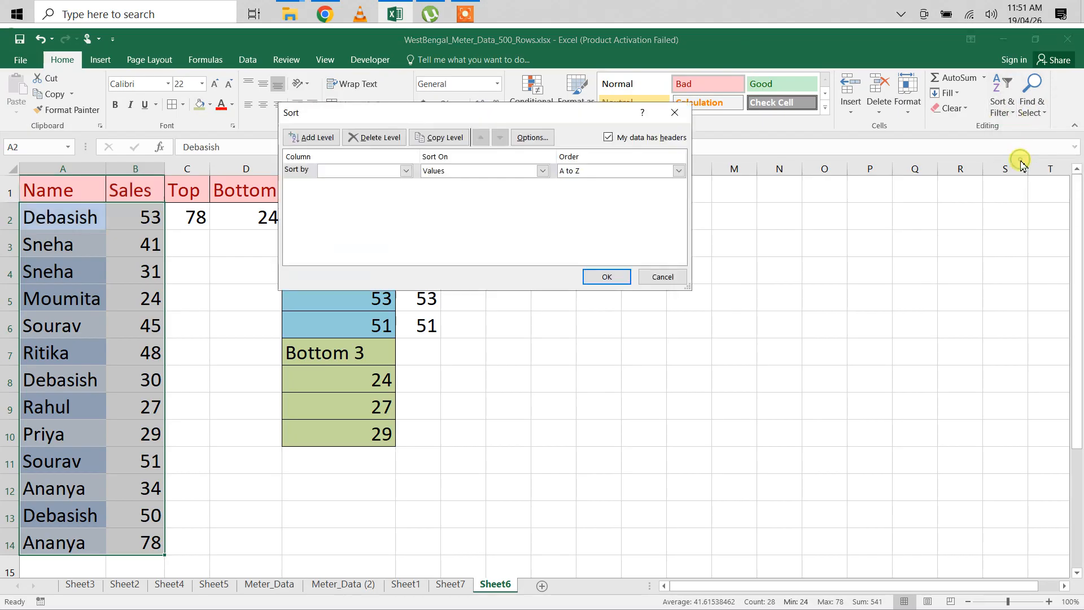
pyautogui.click(406, 171)
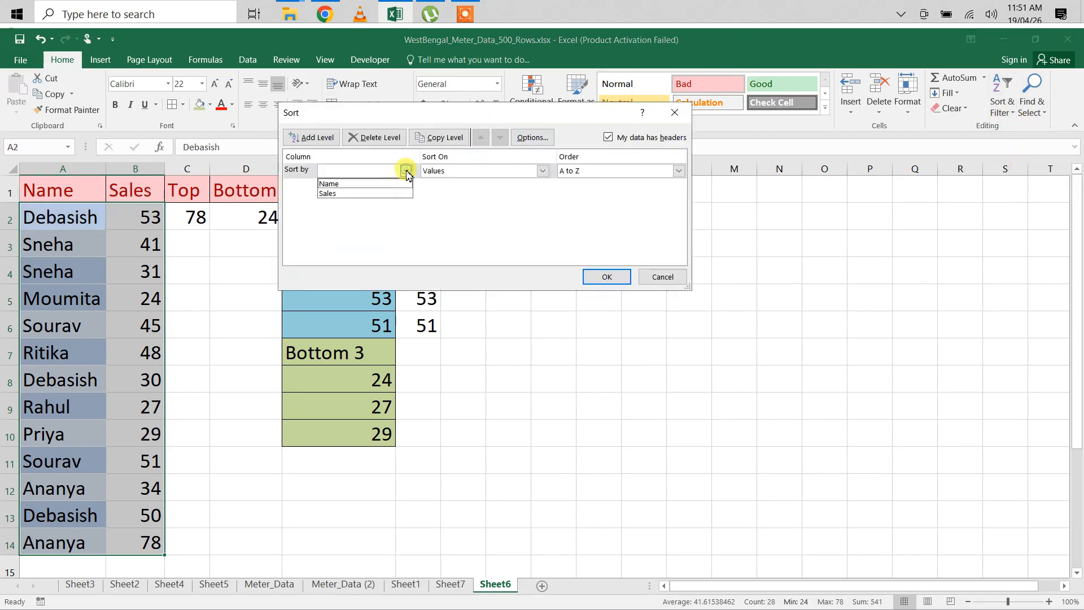
pyautogui.click(352, 193)
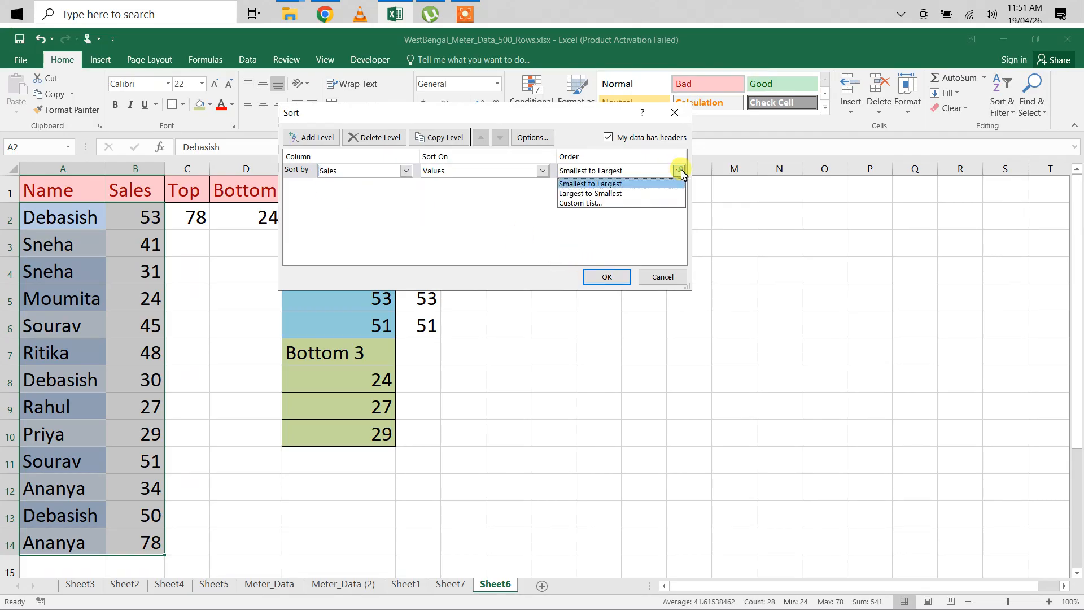
pyautogui.click(622, 193)
pyautogui.click(609, 277)
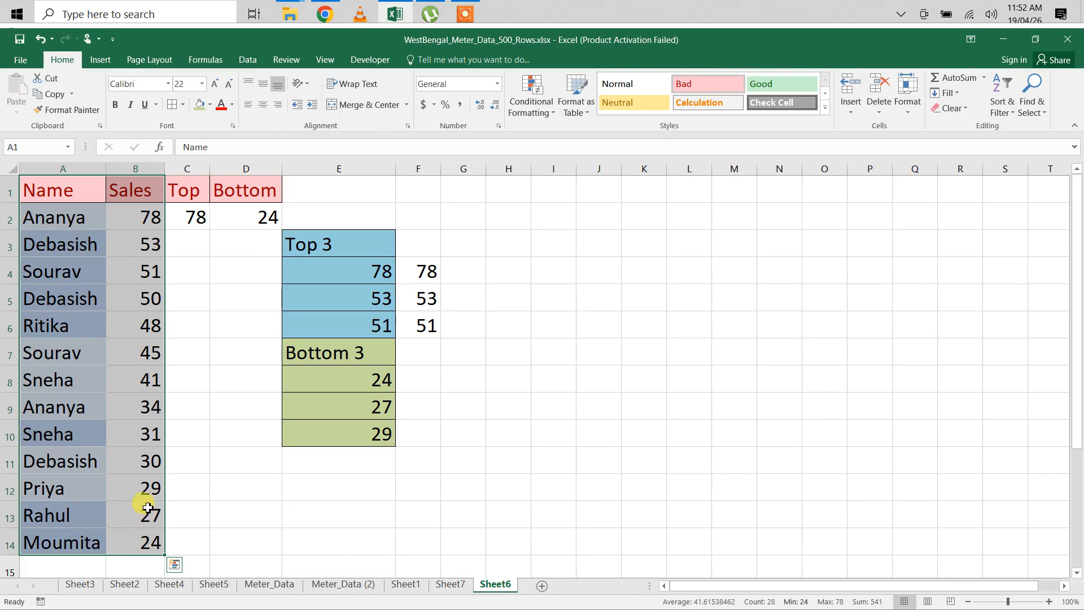
# Step: Check the three lowest sales in B12:B14, and review the status bar statistics for B2:B14 and their display options
pyautogui.moveTo(145, 488); pyautogui.dragTo(145, 542)
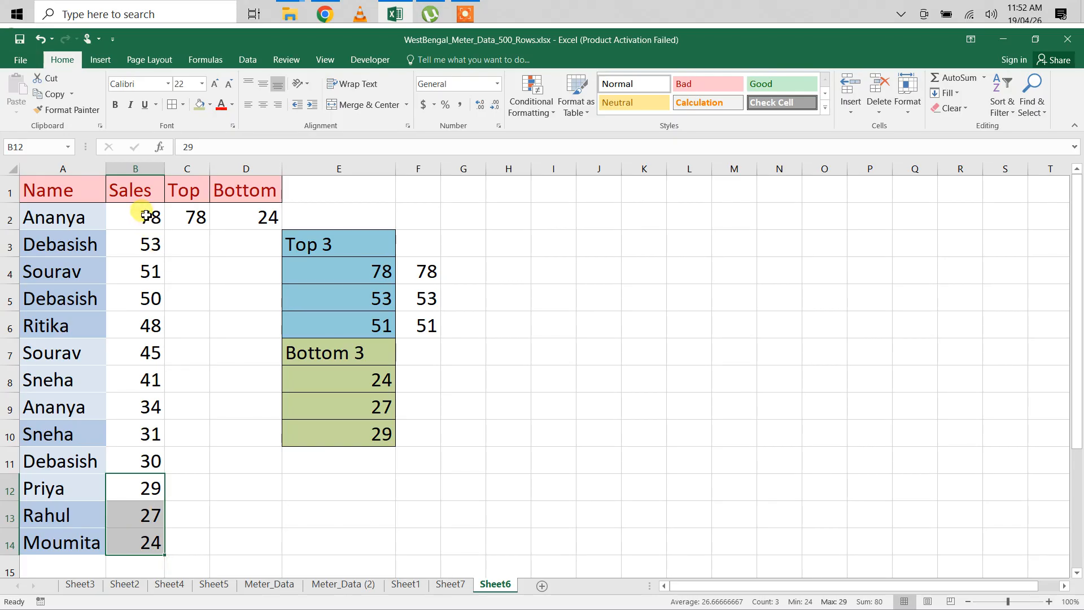
pyautogui.moveTo(146, 215); pyautogui.dragTo(145, 551)
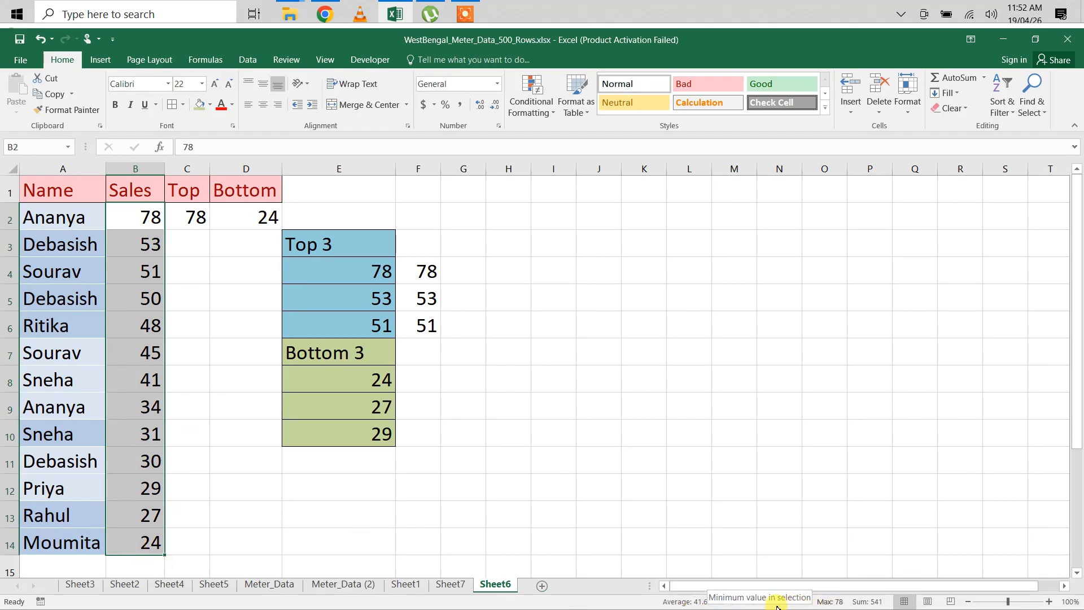
pyautogui.rightClick(698, 602)
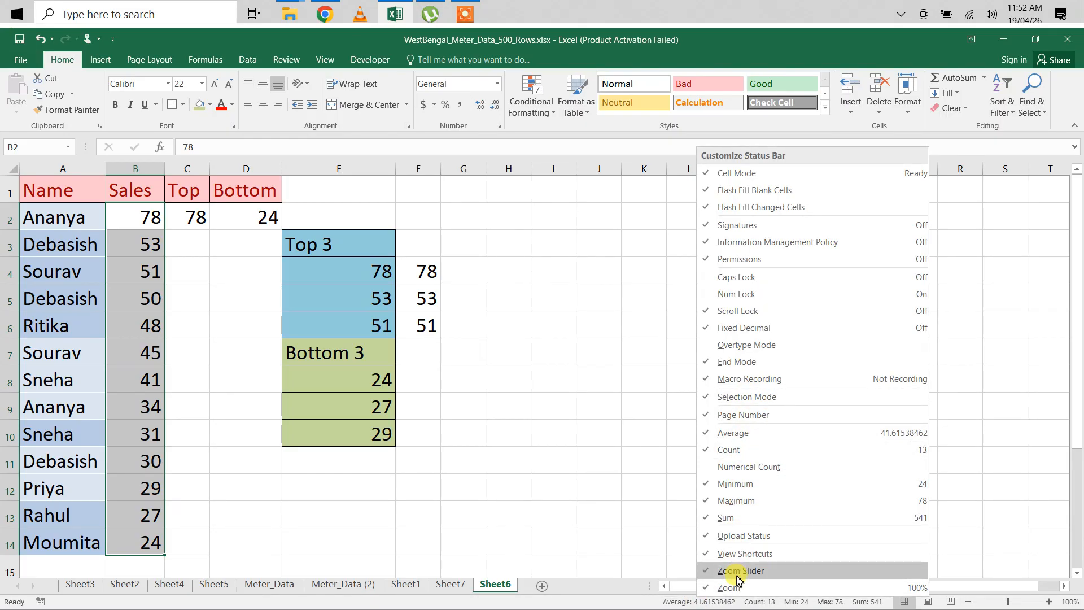
pyautogui.click(641, 603)
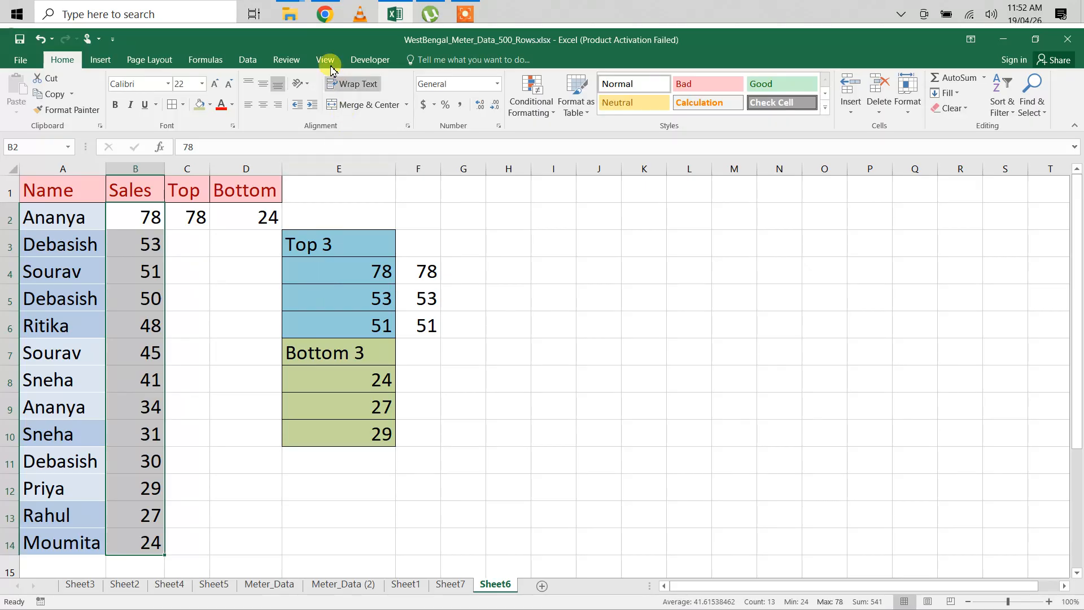
# Step: Inspect the LARGE formulas in E4:E6 and F4, and turn on Show Formulas for the sheet
pyautogui.click(212, 61)
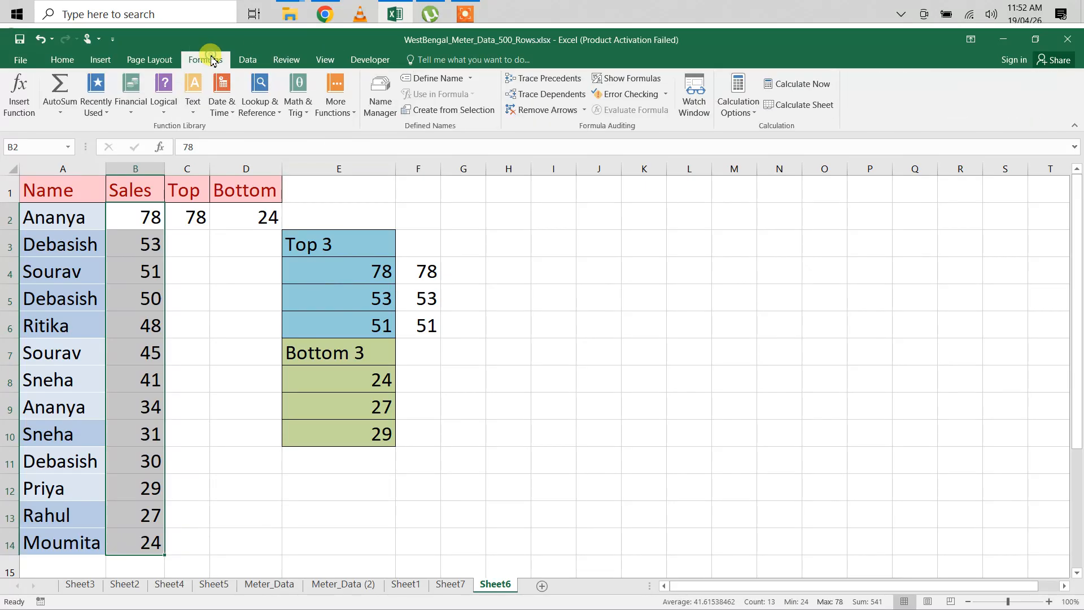
pyautogui.click(357, 270)
pyautogui.click(353, 303)
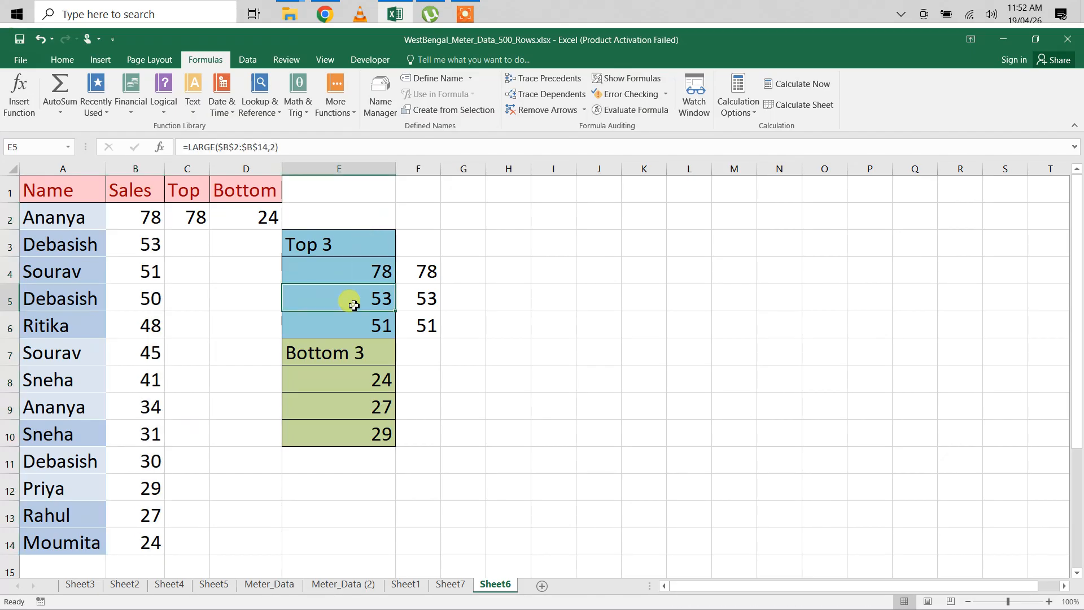
pyautogui.click(351, 327)
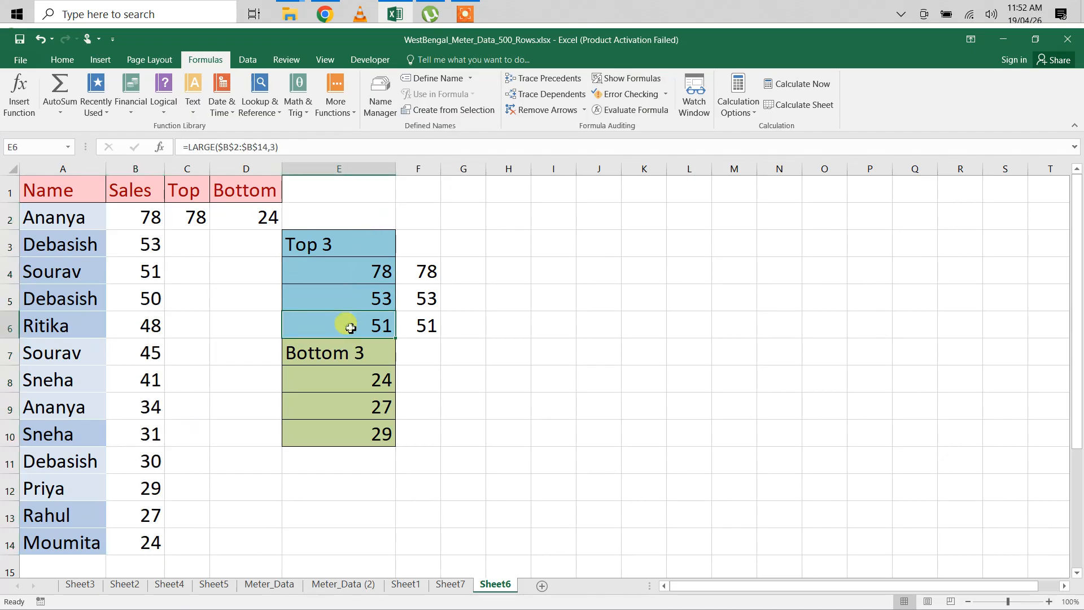
pyautogui.click(423, 270)
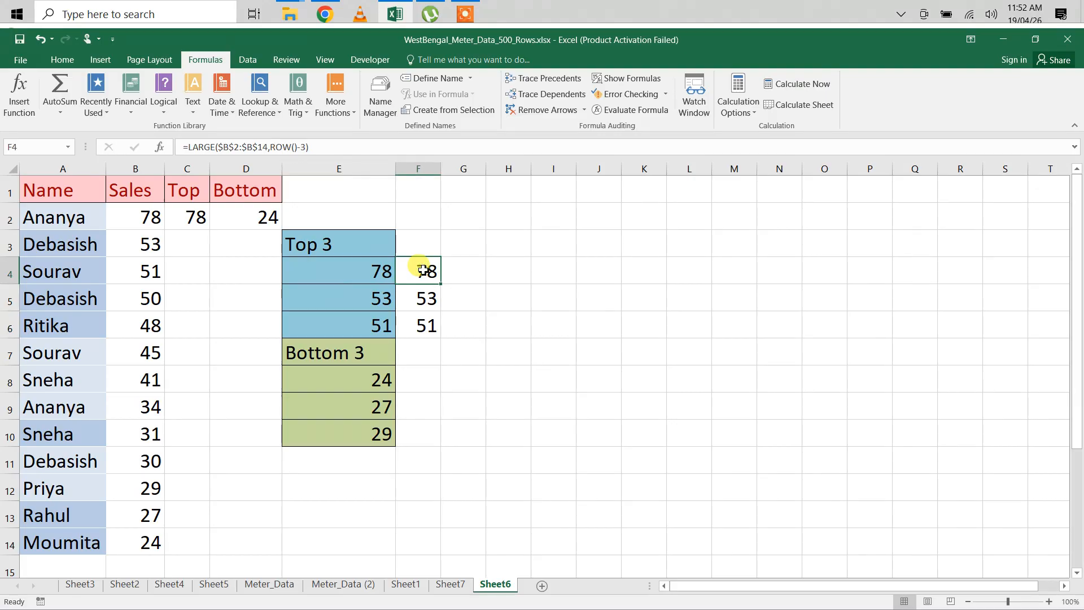
pyautogui.click(635, 81)
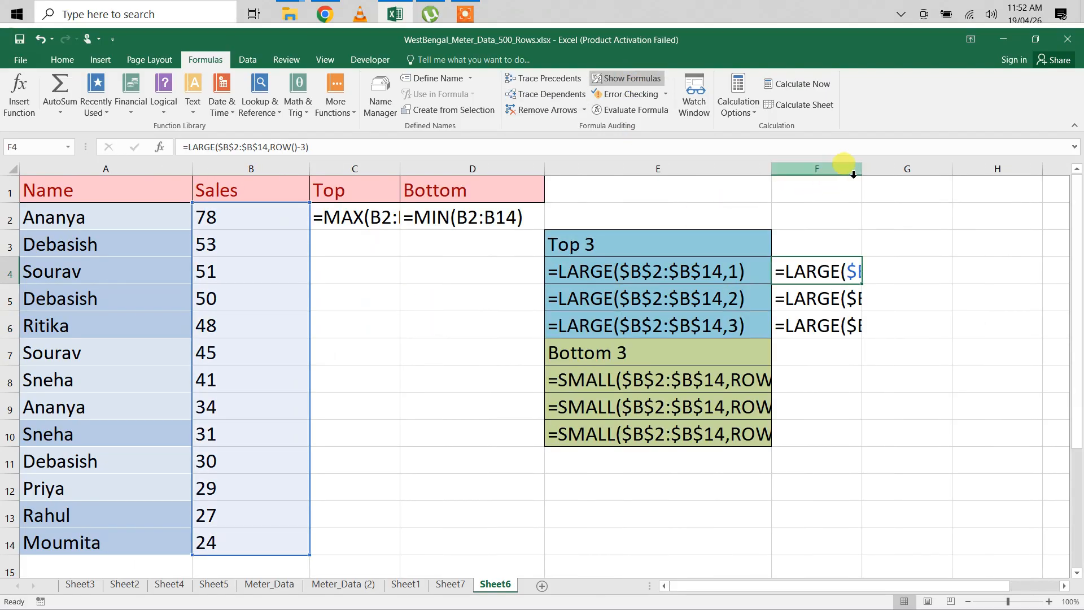
# Step: Widen columns F and E to fit their full LARGE and SMALL formulas, and narrow column D slightly
pyautogui.moveTo(861, 171); pyautogui.dragTo(1040, 172)
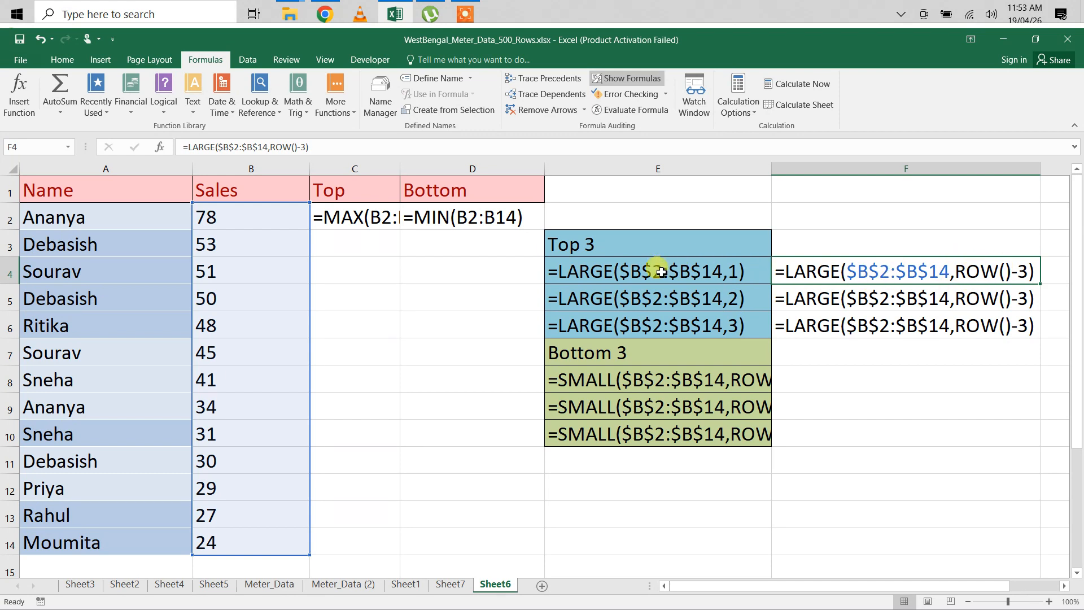
pyautogui.click(9, 273)
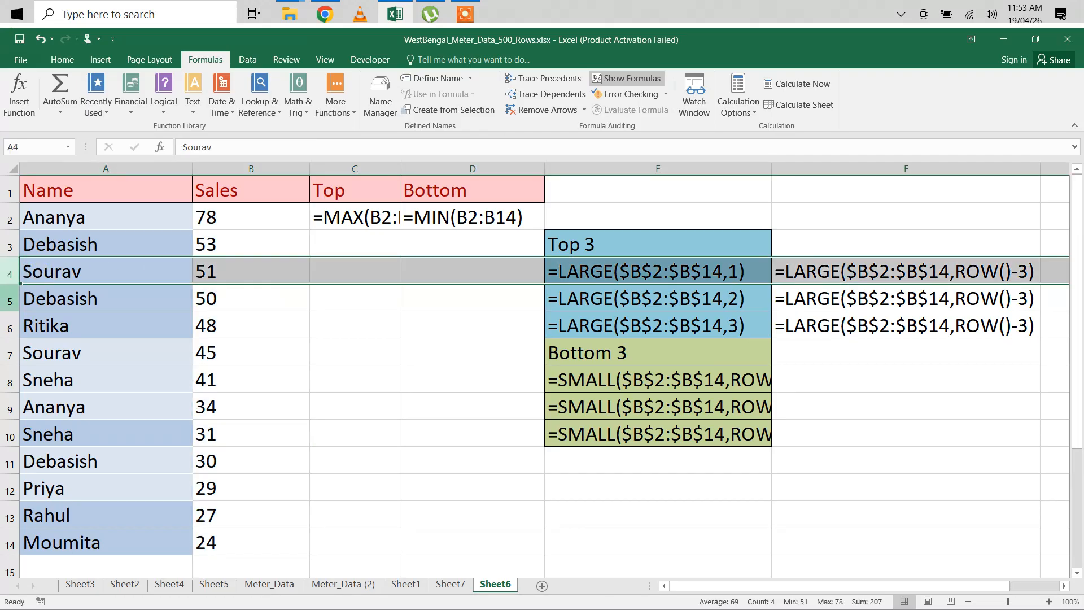
pyautogui.click(7, 297)
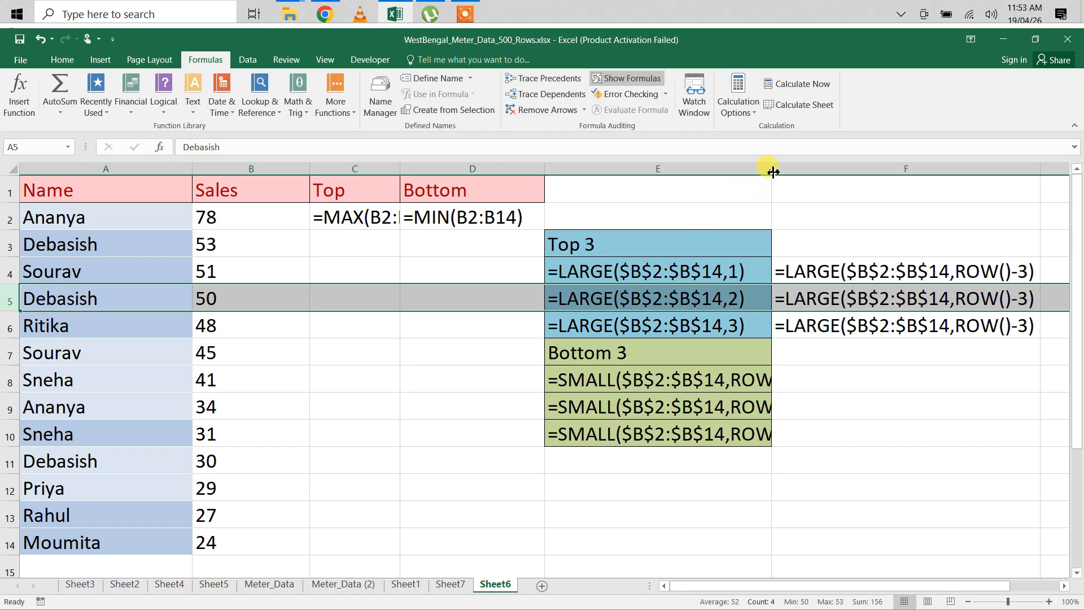
pyautogui.moveTo(772, 172); pyautogui.dragTo(867, 178)
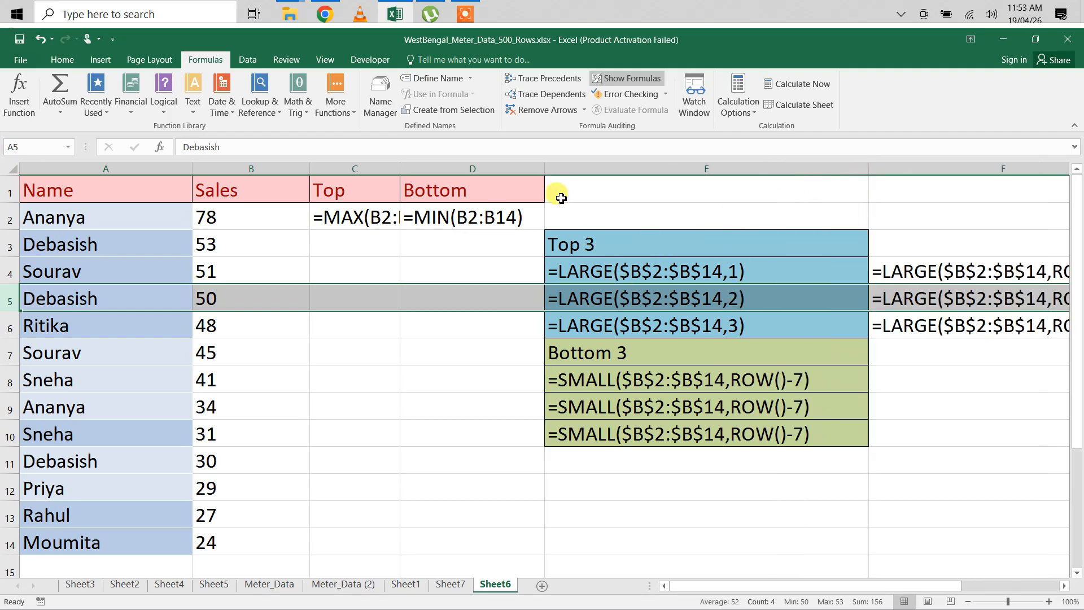
pyautogui.moveTo(548, 171); pyautogui.dragTo(525, 171)
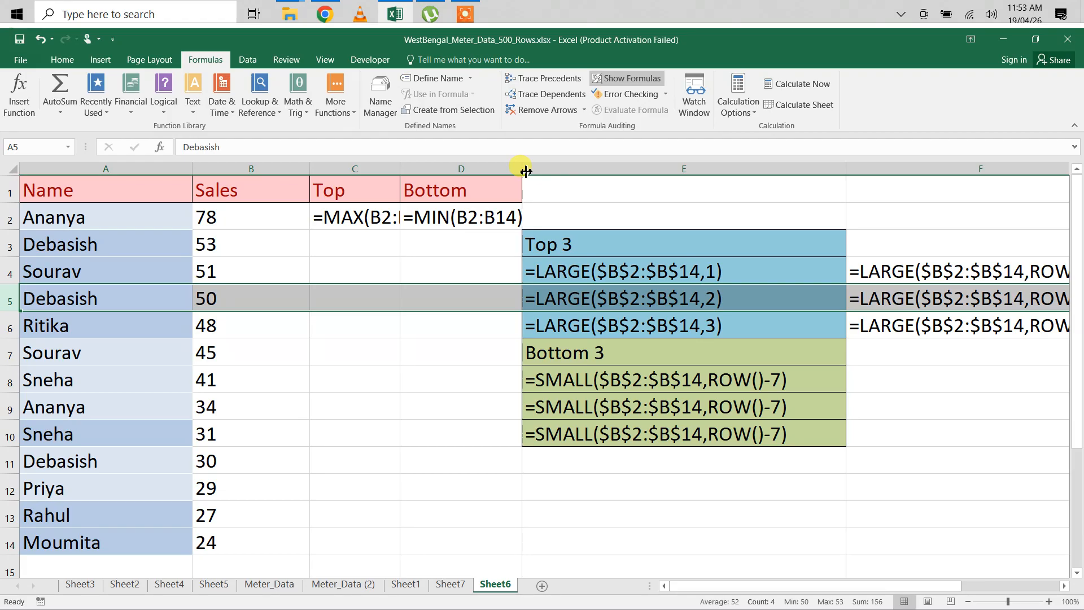
pyautogui.click(464, 14)
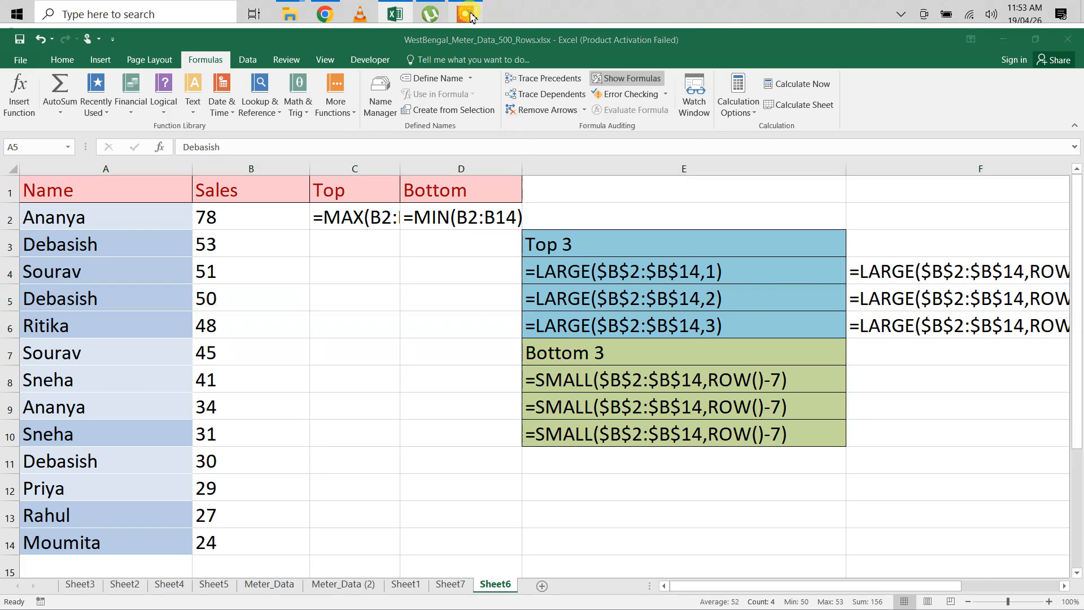